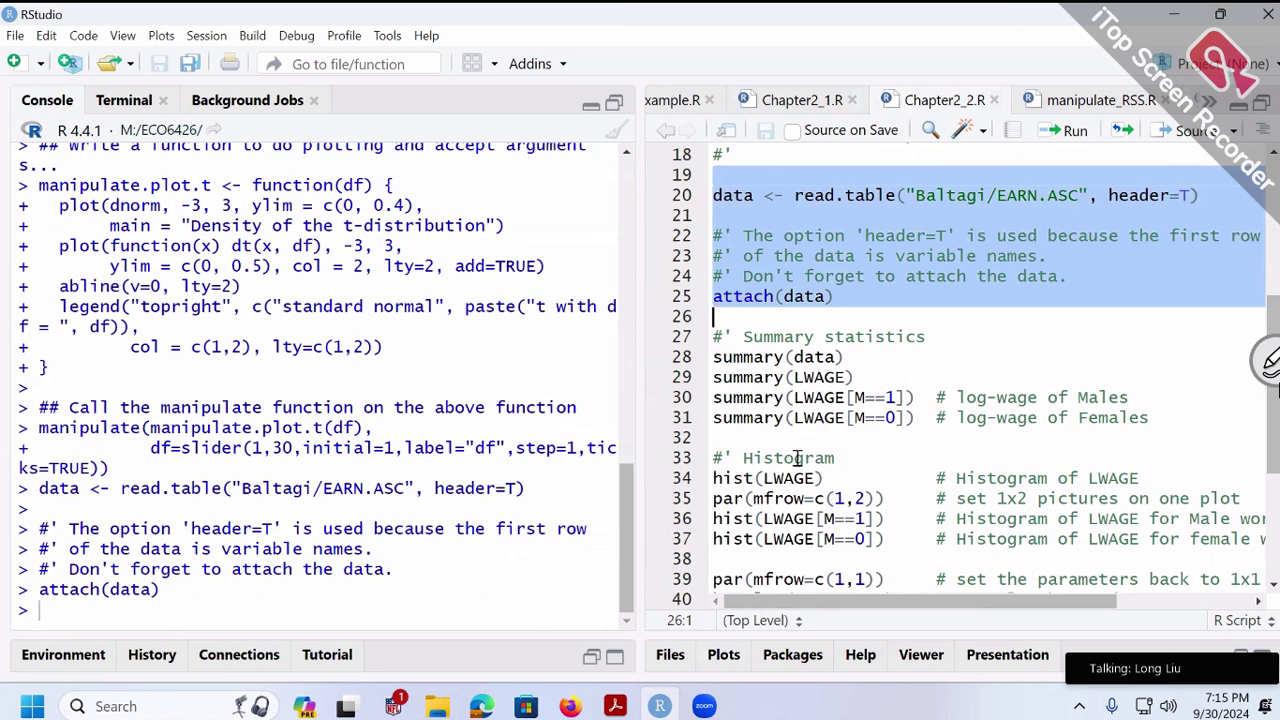
Run the summary(data) line from the script and view the statistics at the start of its console output
scroll(926, 446, down, 1)
drag(845, 292, 713, 292)
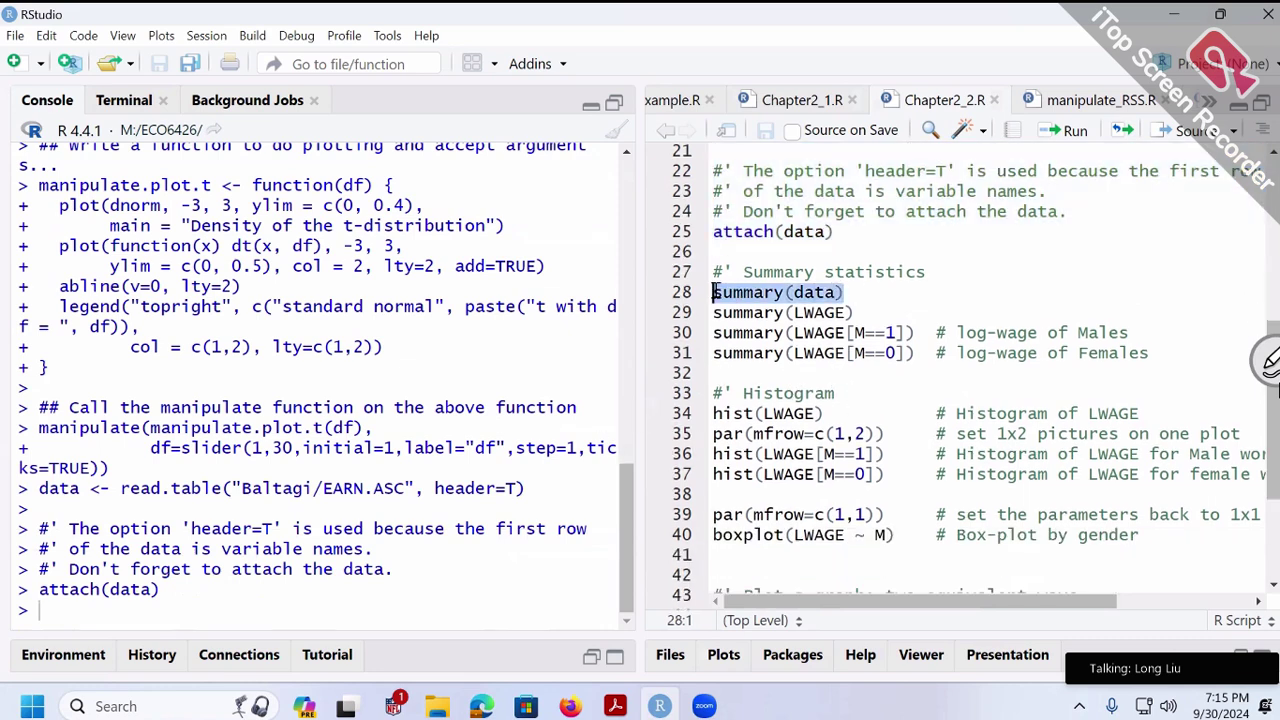
click(1050, 130)
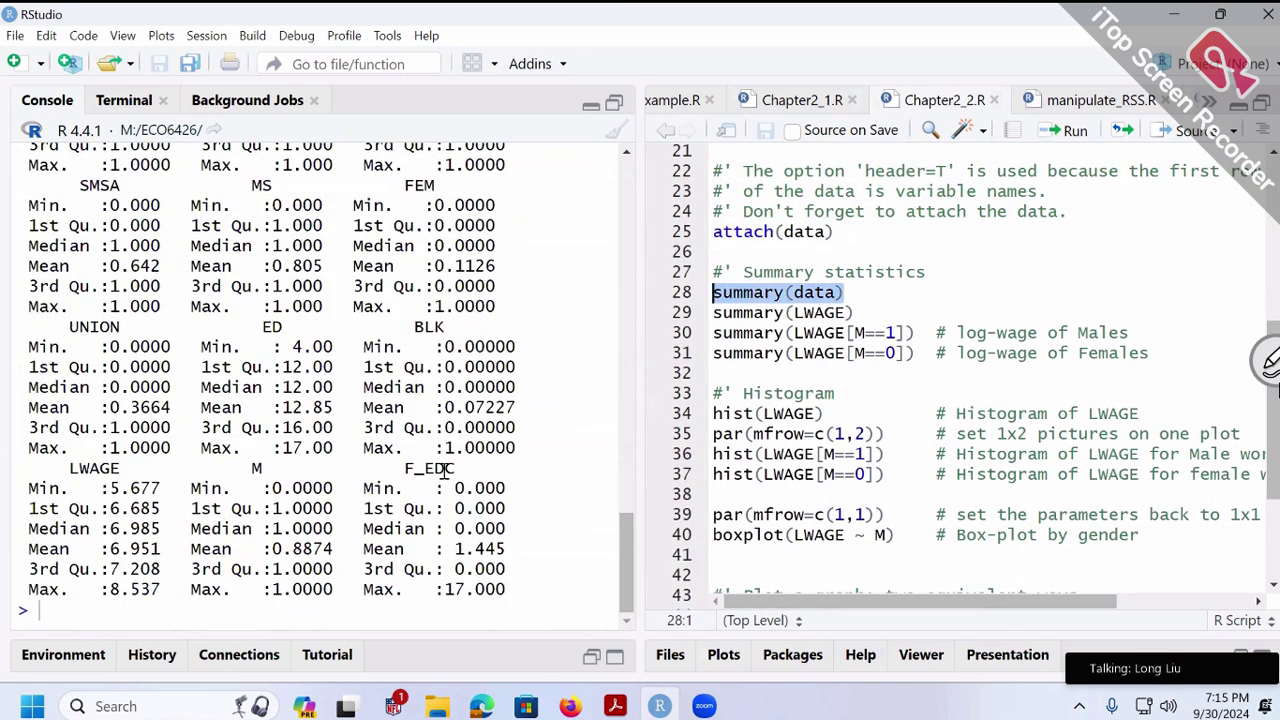
scroll(266, 410, up, 3)
scroll(266, 408, up, 2)
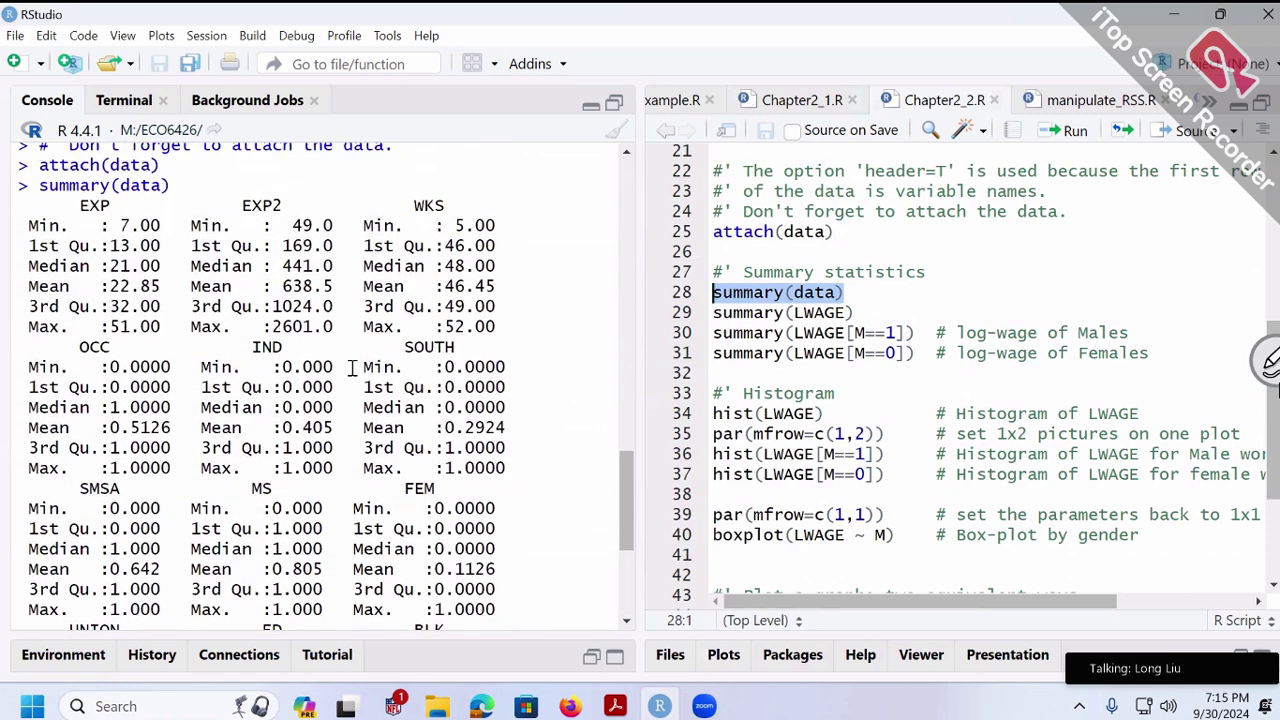
Fit a linear regression of weeks worked on experience in the console with lm(WKS~EXP)
double_click(422, 206)
double_click(87, 206)
right_click(110, 206)
drag(70, 206, 72, 248)
click(370, 393)
text(lm(W)
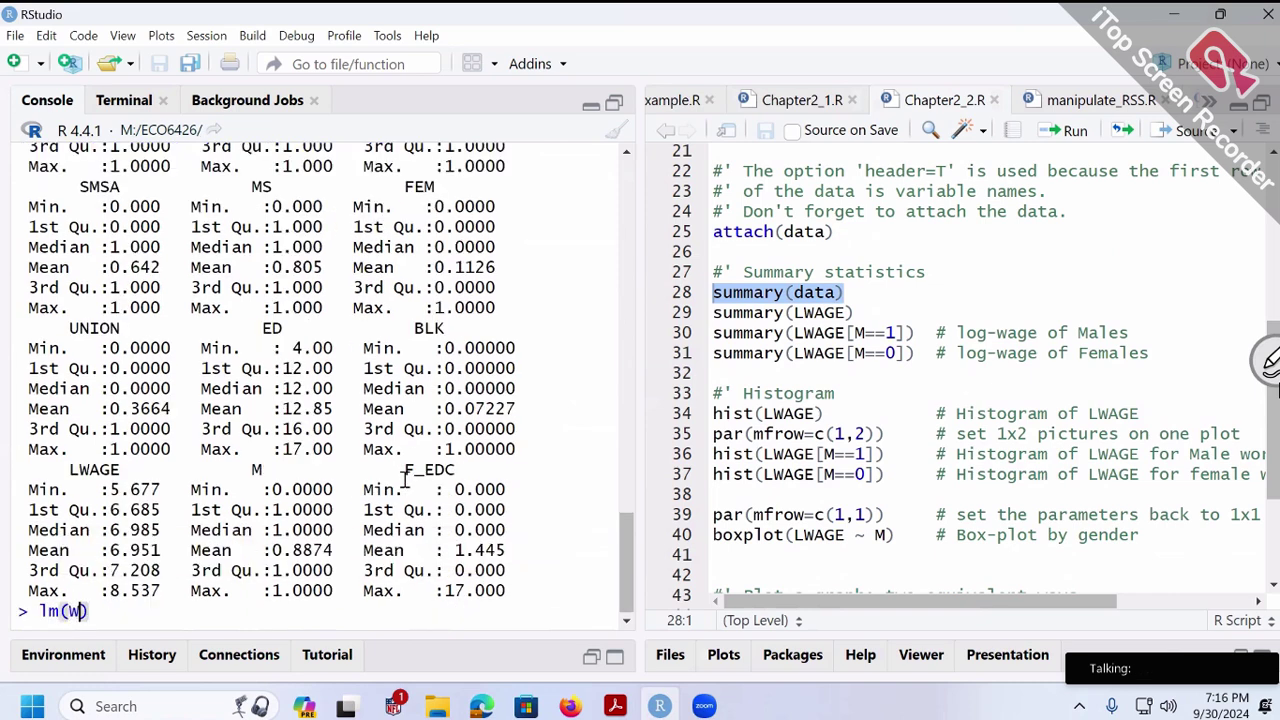
text(KS~EXP)
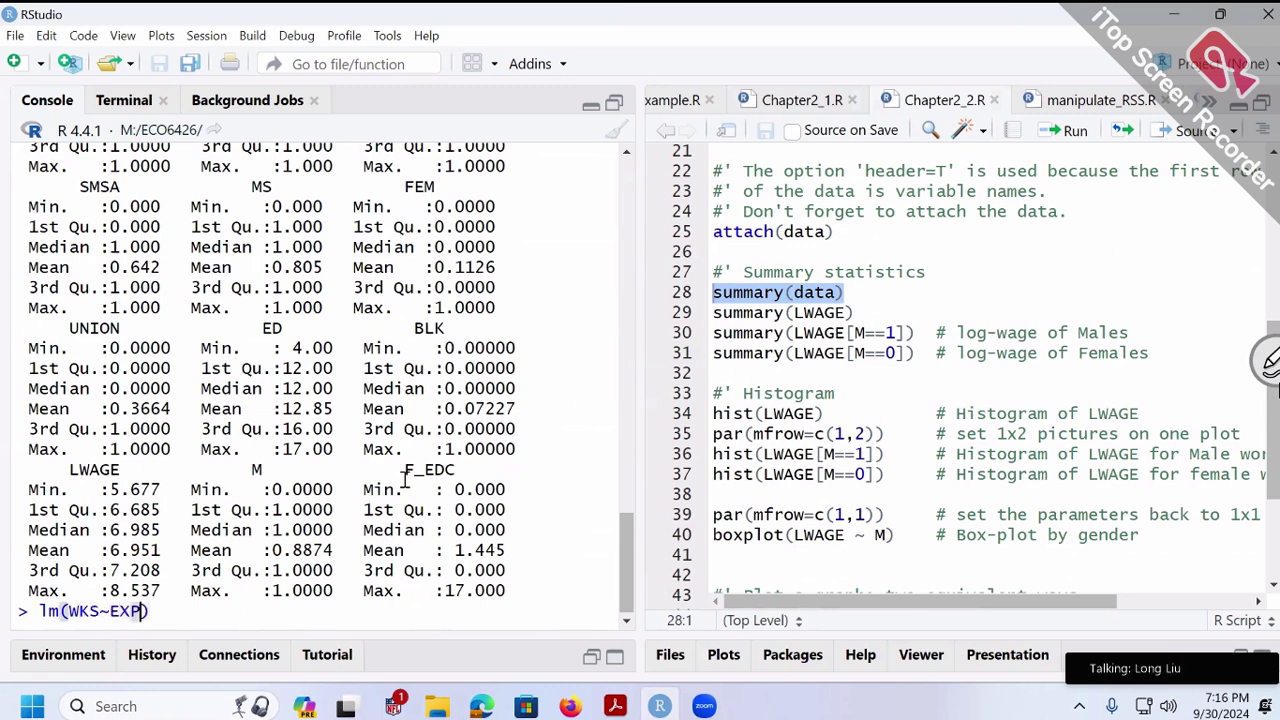
key(Return)
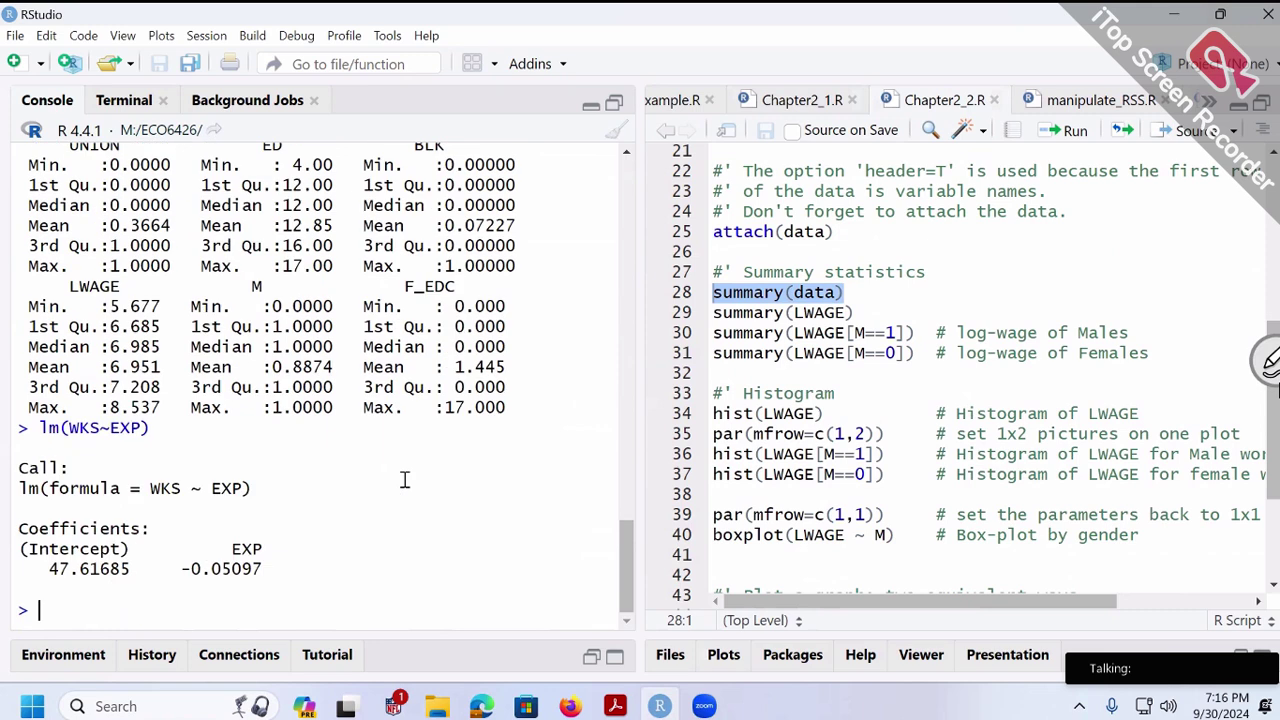
Examine the EXP coefficient in the regression output against the WKS and EXP terms of the formula
drag(183, 568, 262, 569)
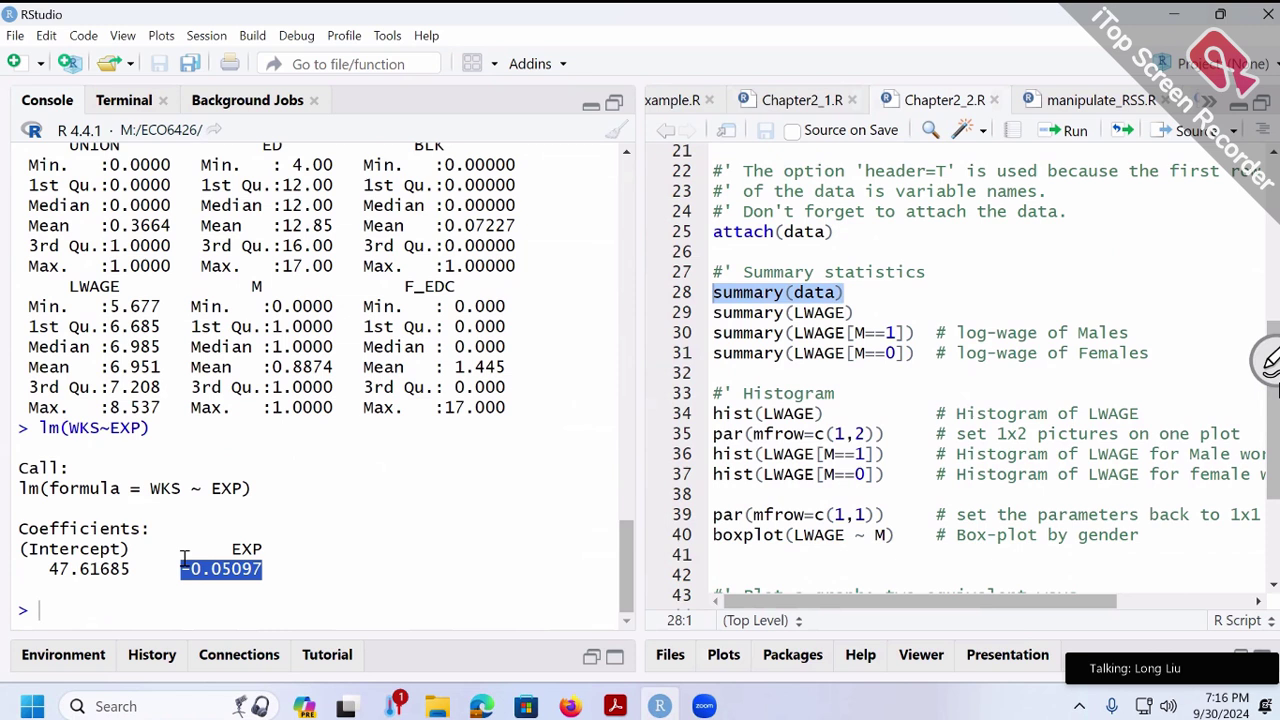
drag(211, 489, 245, 490)
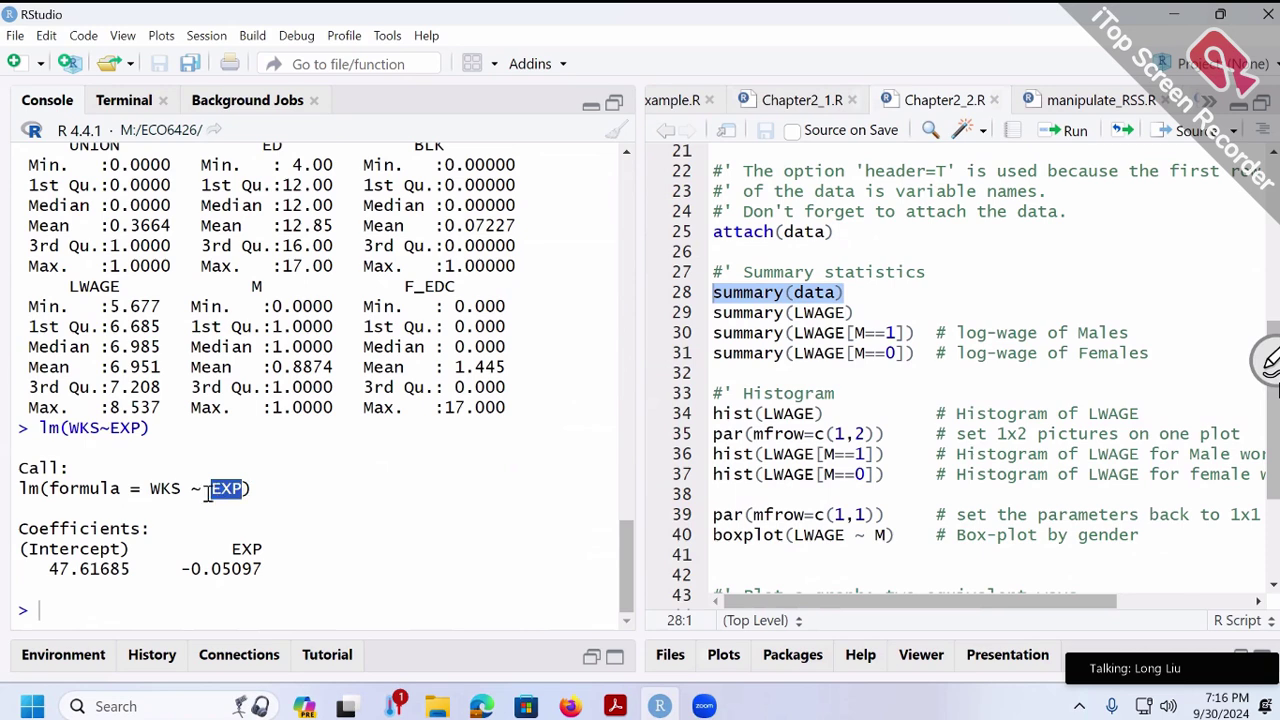
drag(181, 489, 147, 488)
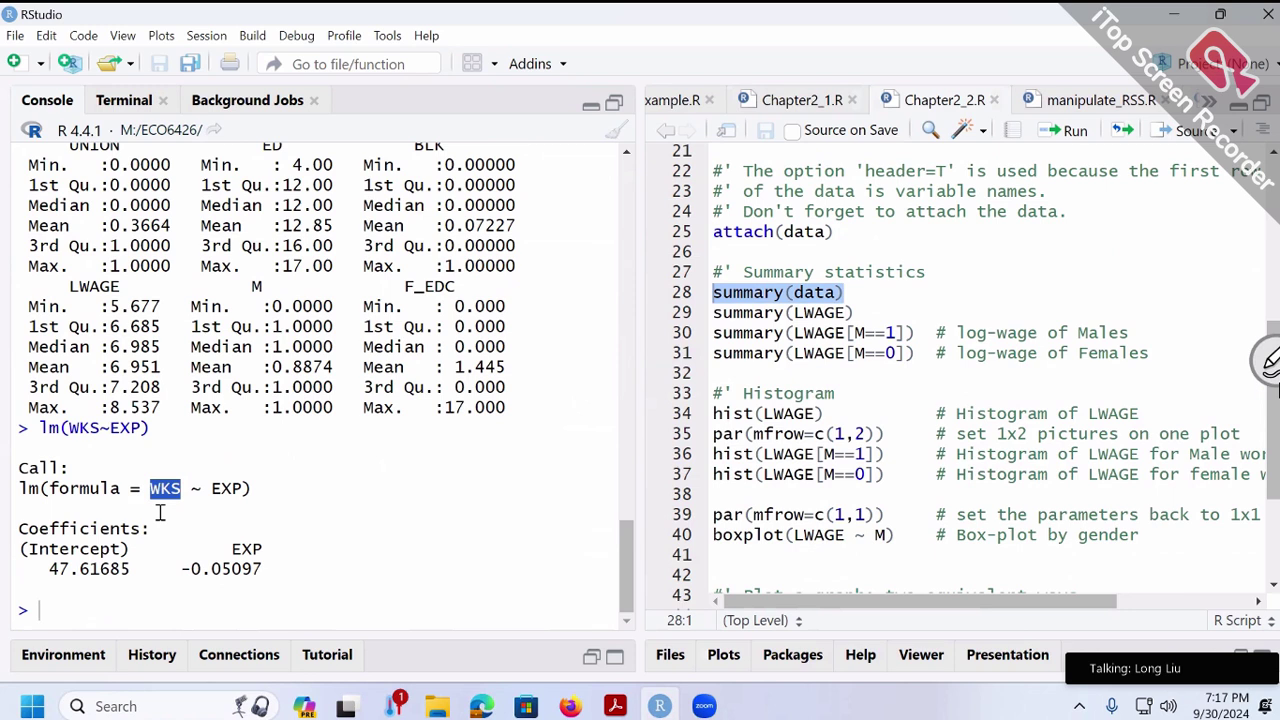
drag(181, 569, 232, 569)
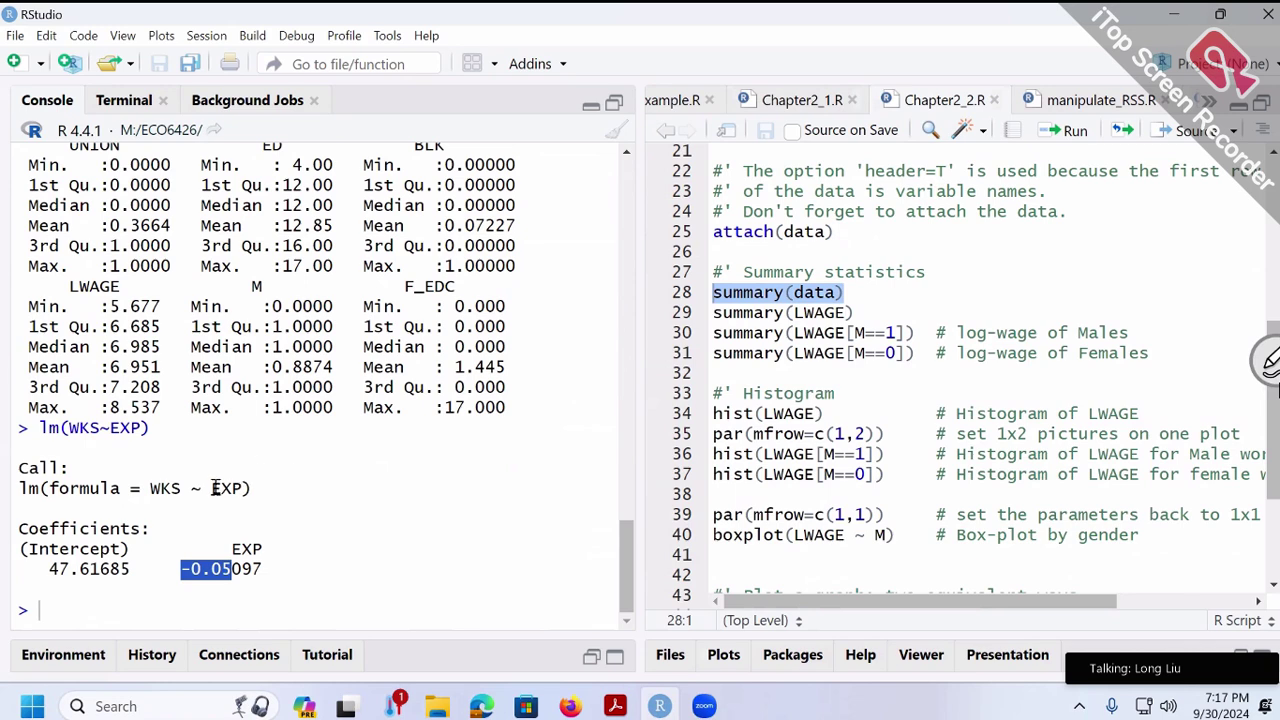
drag(212, 488, 240, 488)
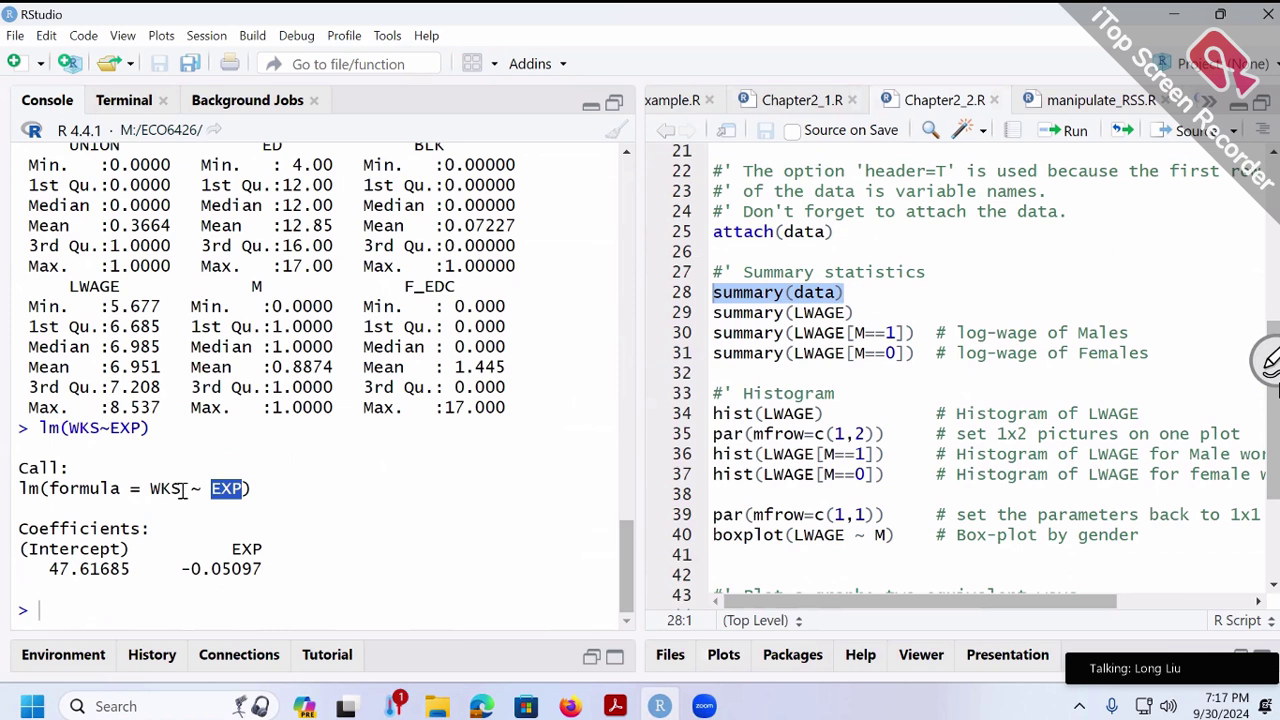
drag(182, 488, 148, 488)
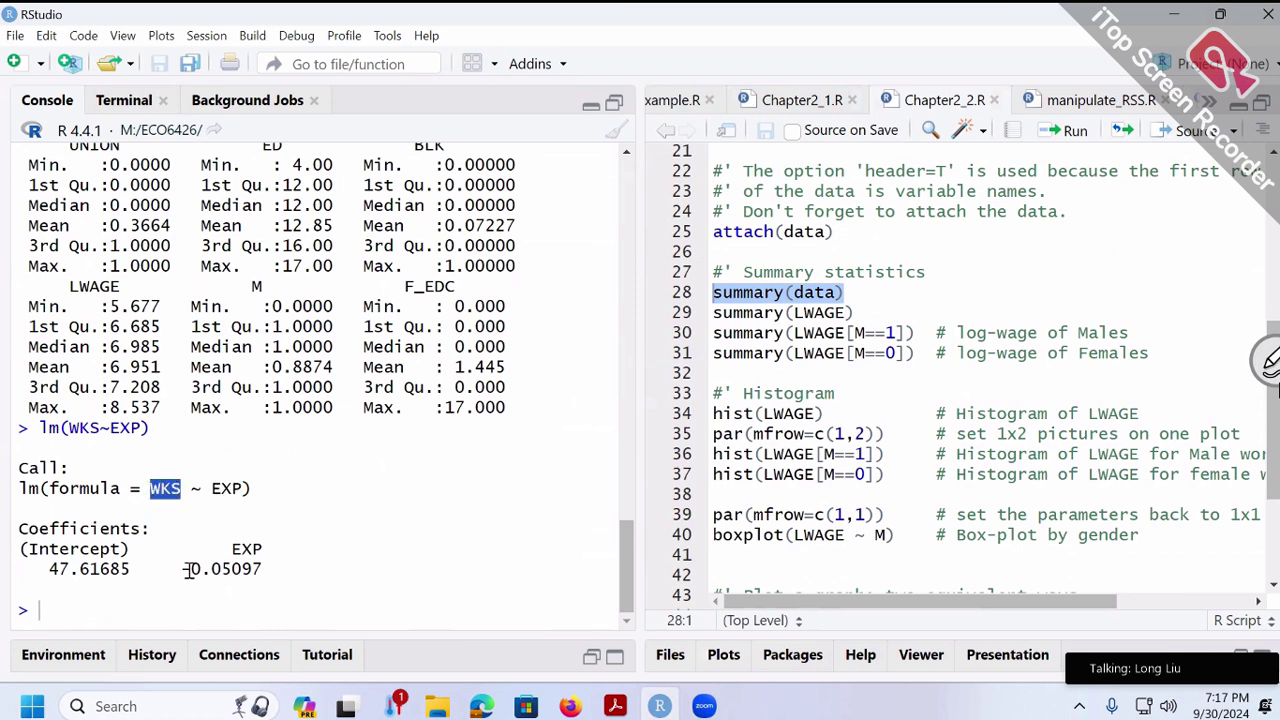
drag(182, 568, 232, 568)
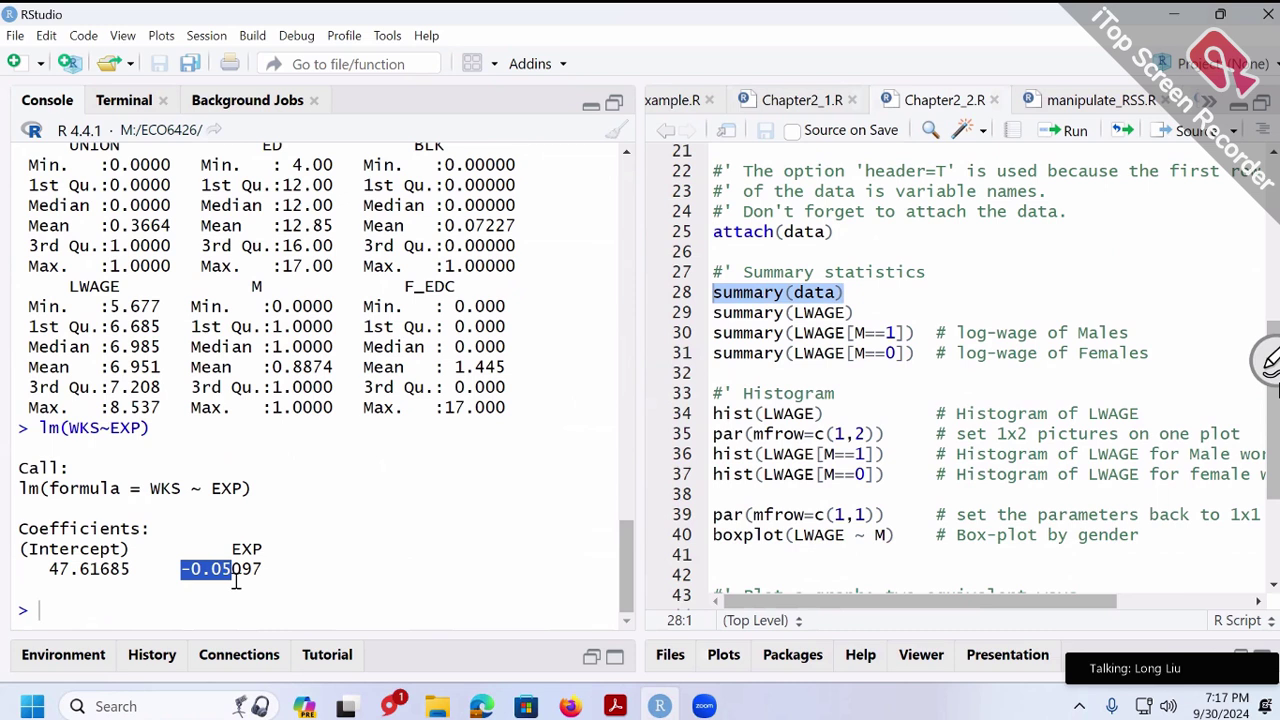
drag(262, 569, 182, 569)
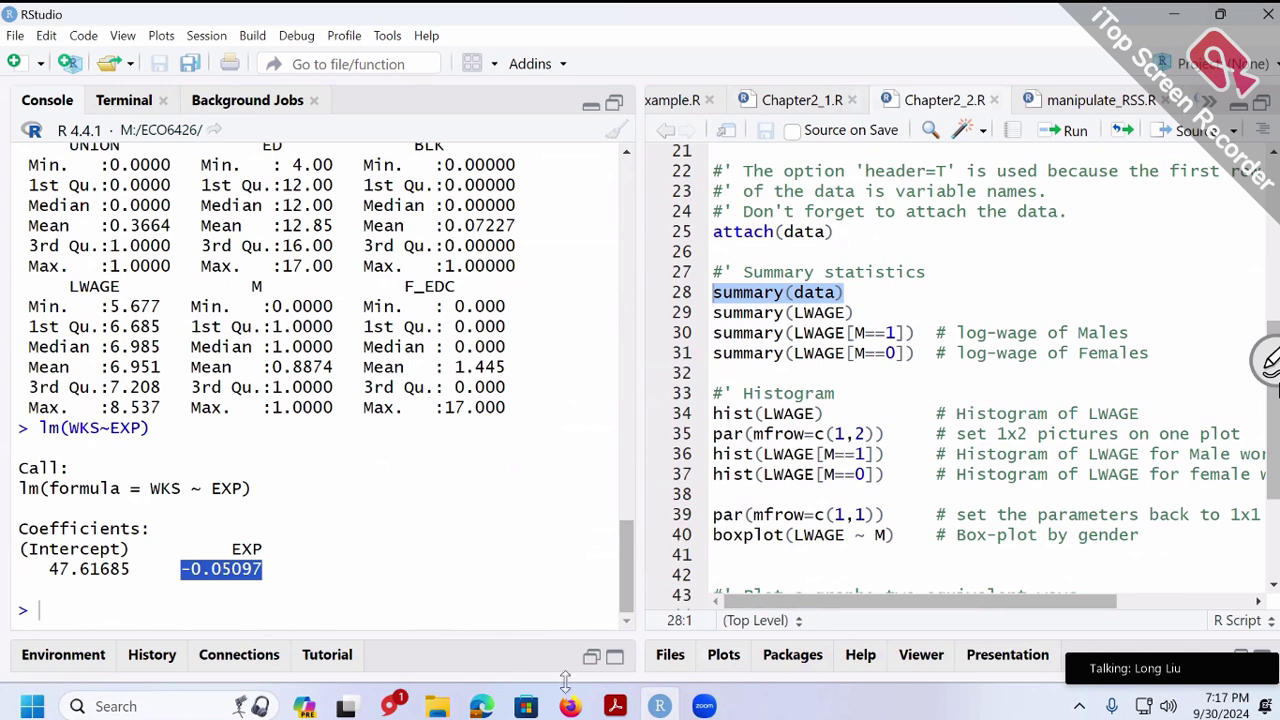
Switch to the econometrics mini book in Acrobat to check the Model 1 elasticity formula, and return to RStudio
click(612, 704)
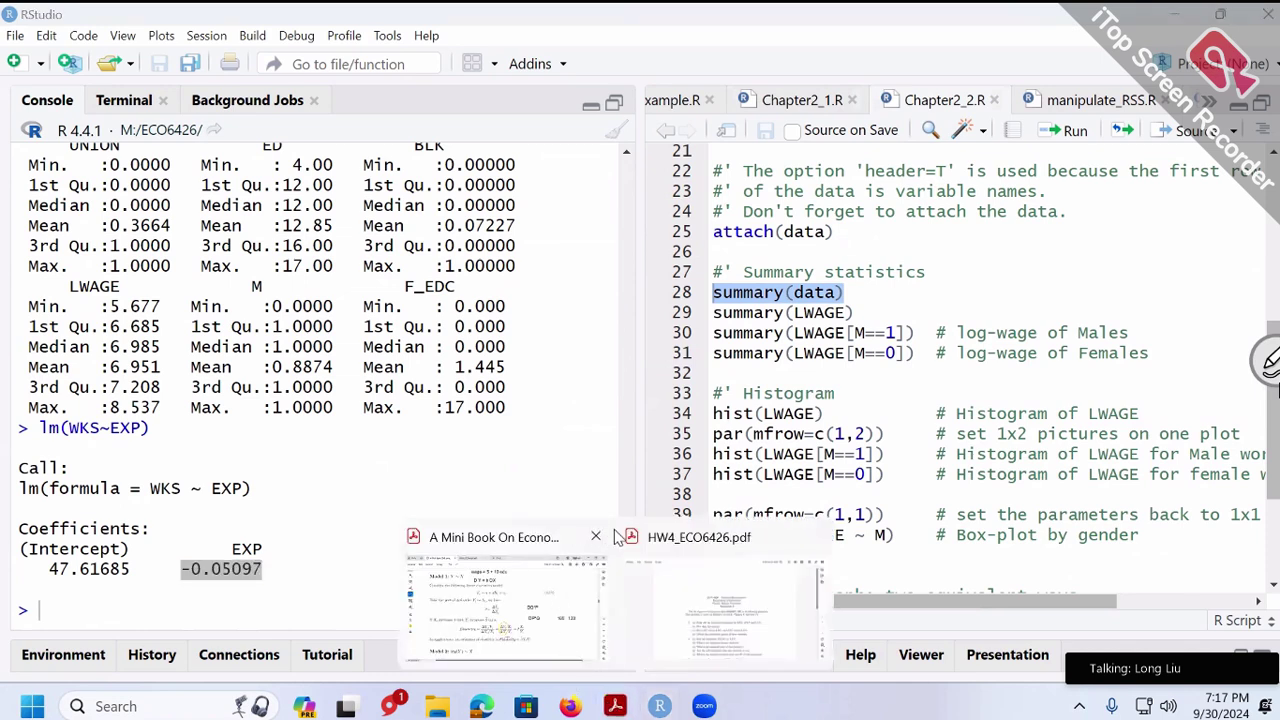
click(495, 622)
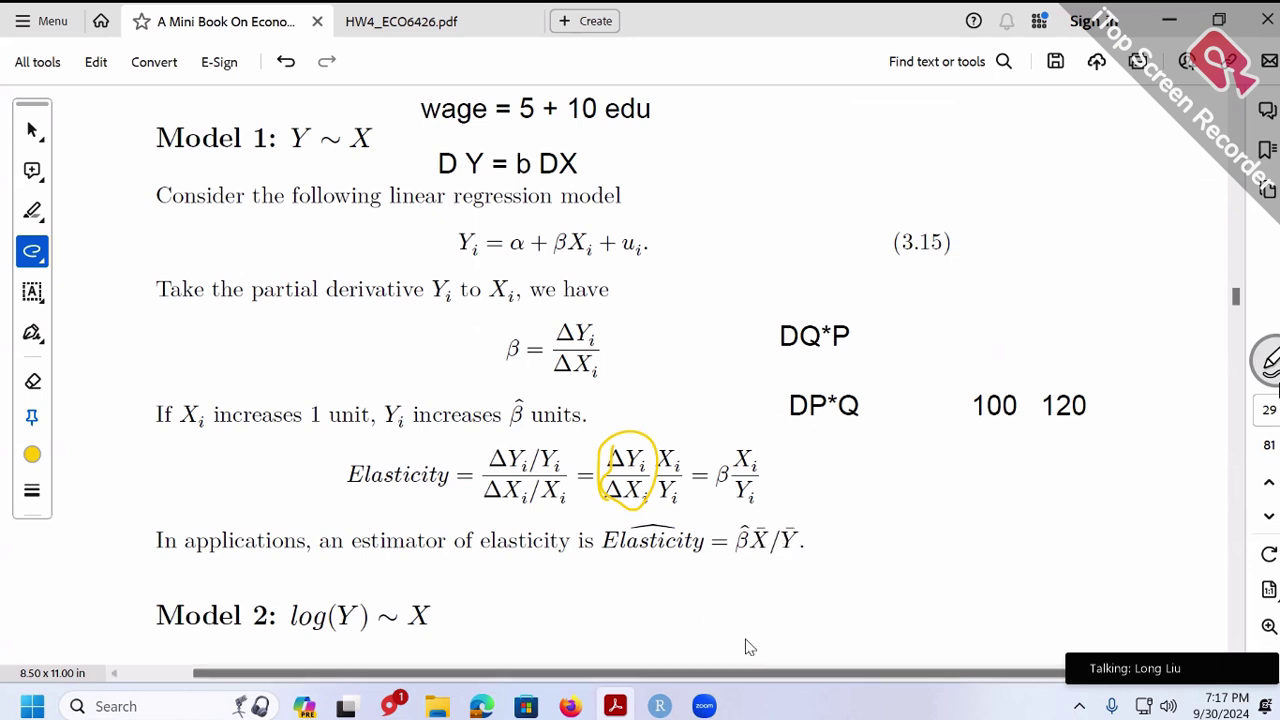
click(659, 706)
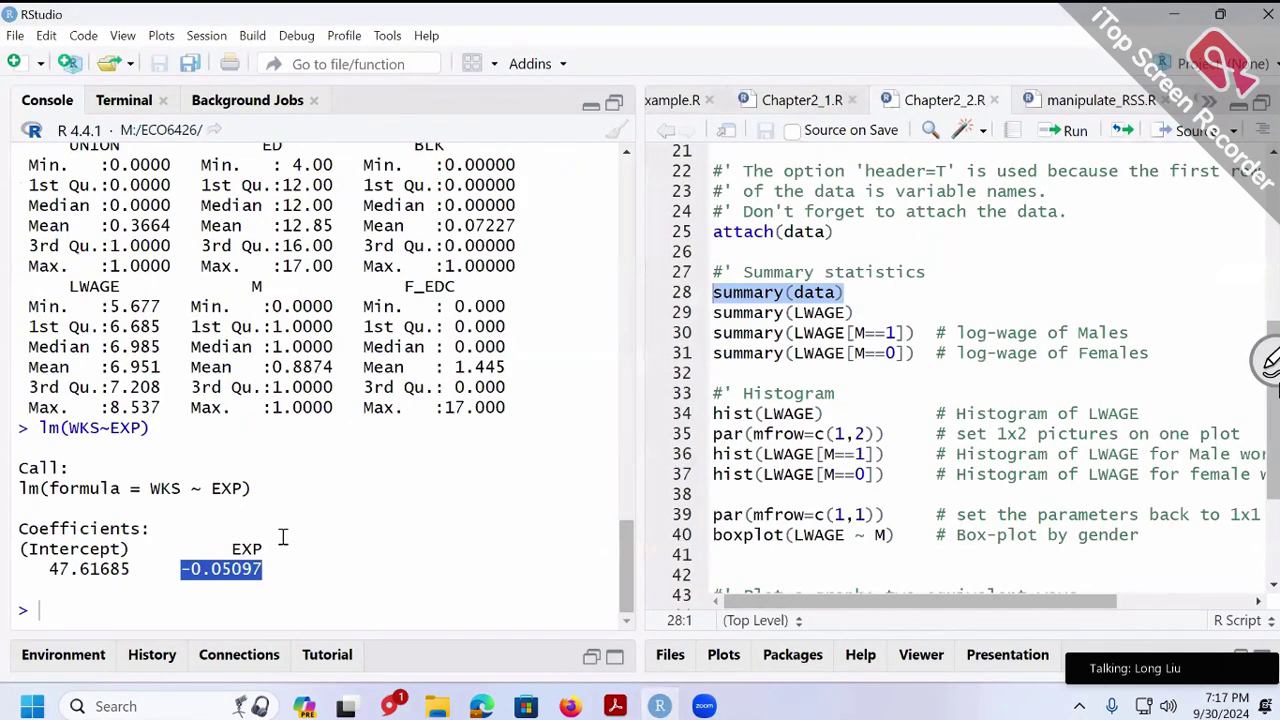
Look up the means of EXP and WKS in the summary(data) output
drag(211, 490, 238, 505)
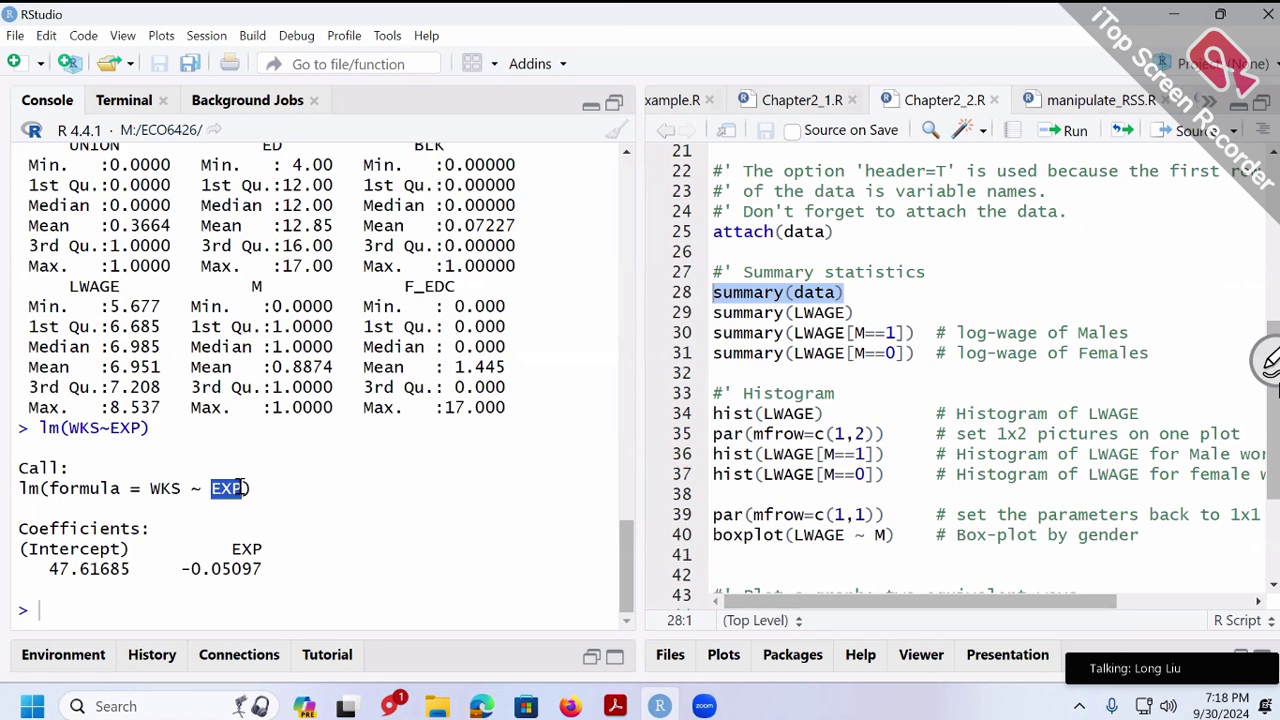
scroll(269, 451, up, 7)
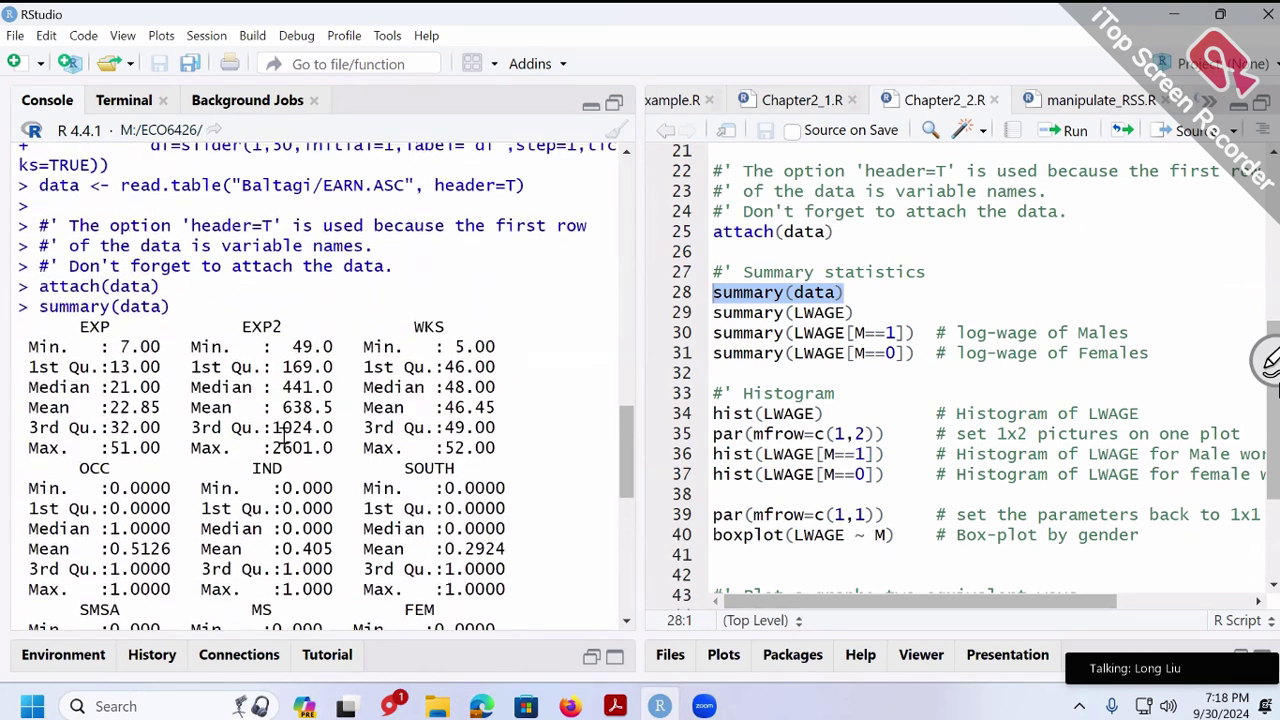
drag(110, 407, 162, 408)
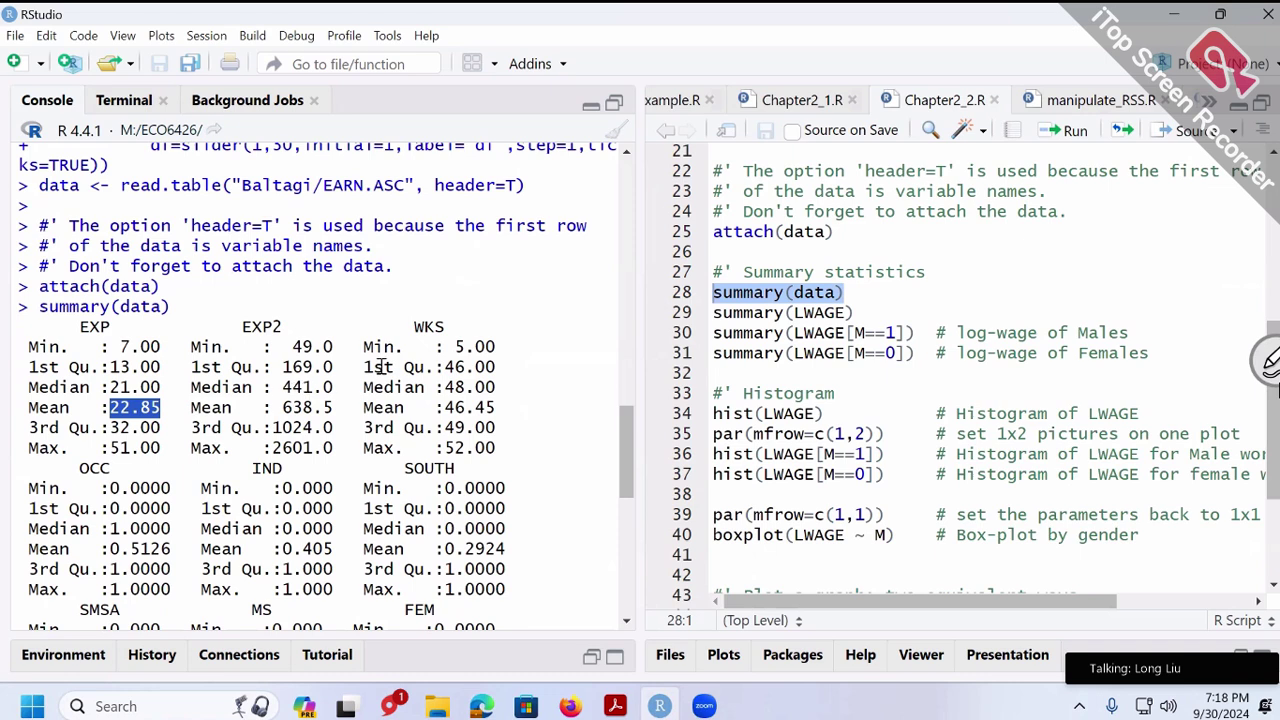
drag(442, 408, 498, 408)
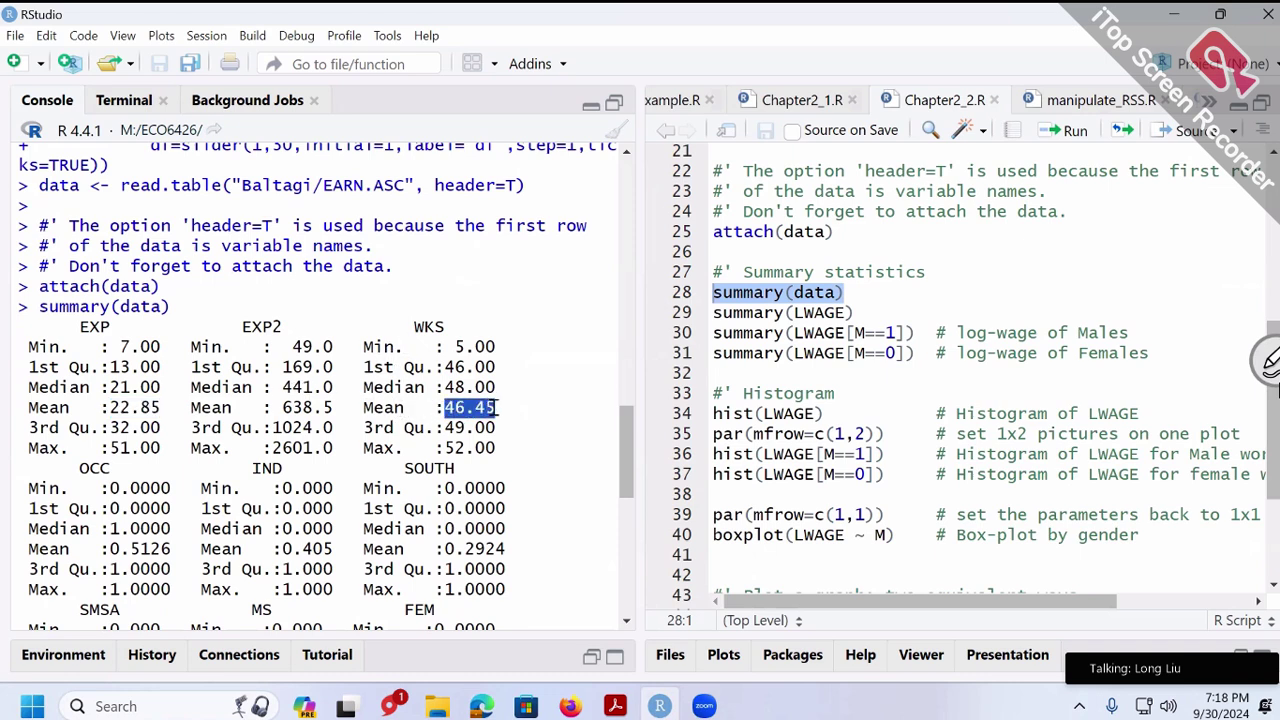
scroll(514, 460, down, 8)
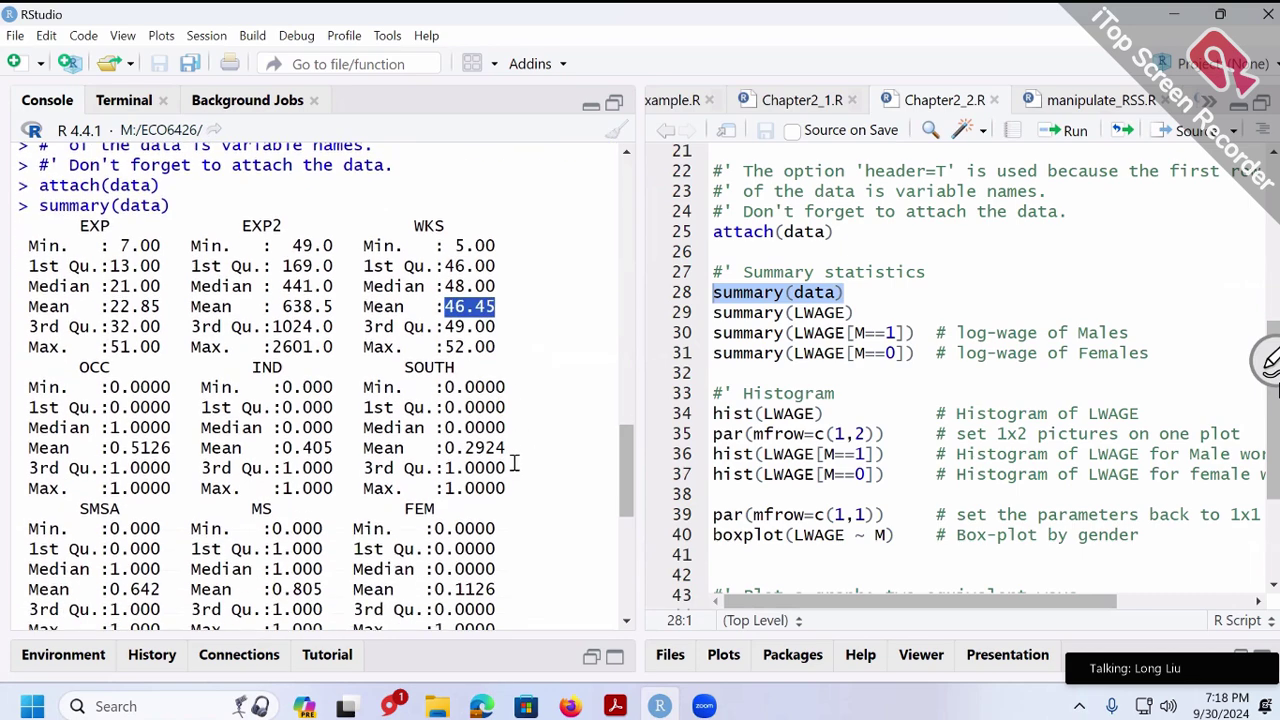
scroll(514, 464, down, 2)
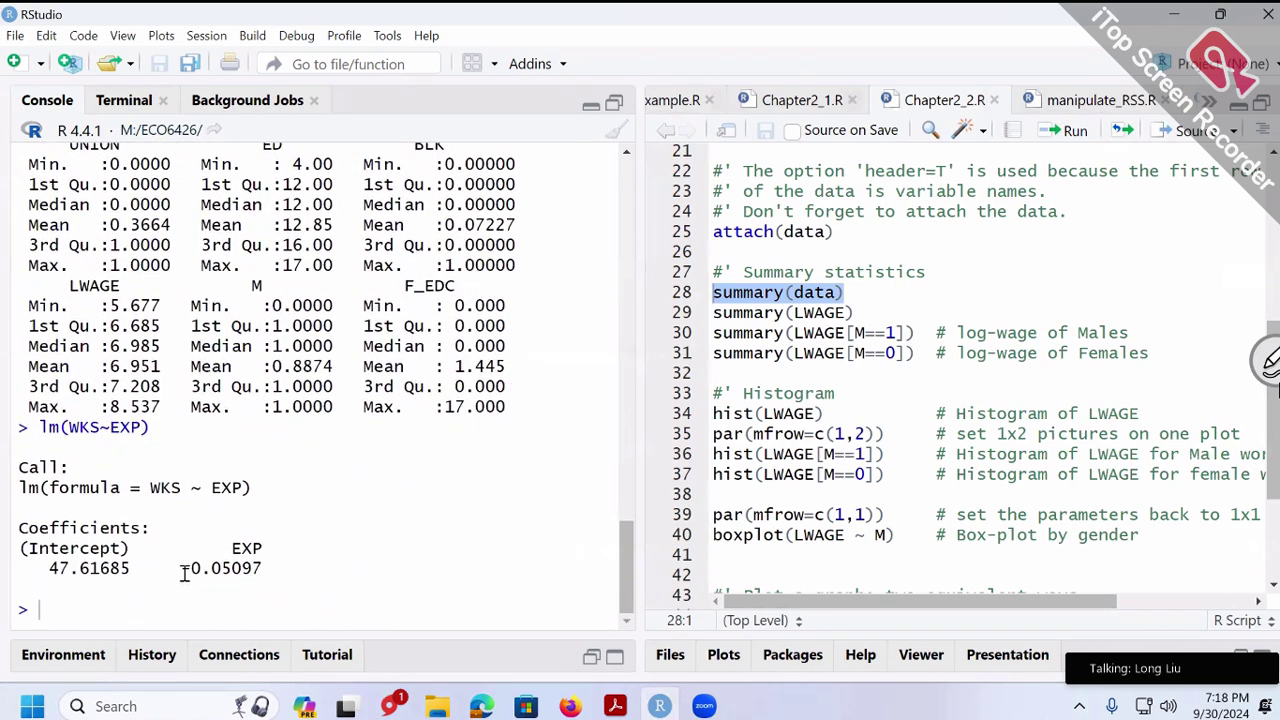
Start the elasticity calculation at the console prompt with the EXP coefficient times mean experience, entering -0.05097*22.85/
drag(182, 568, 268, 568)
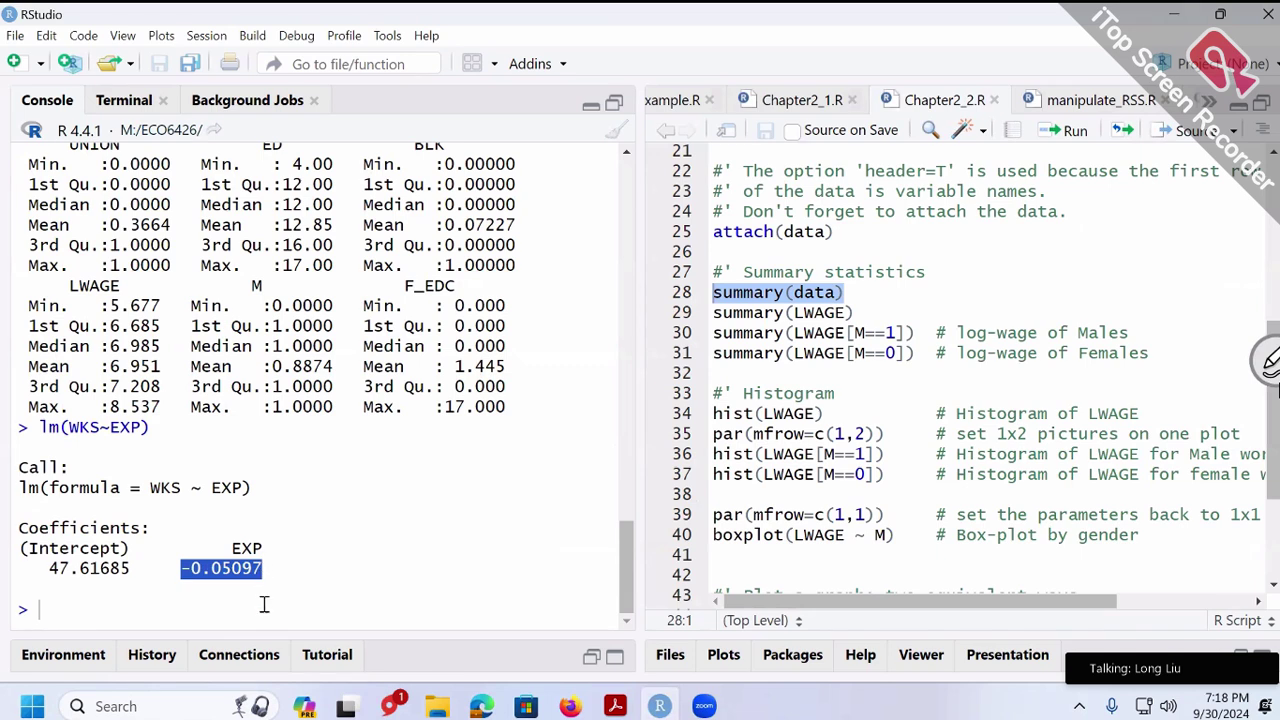
click(260, 597)
text(-0.05097)
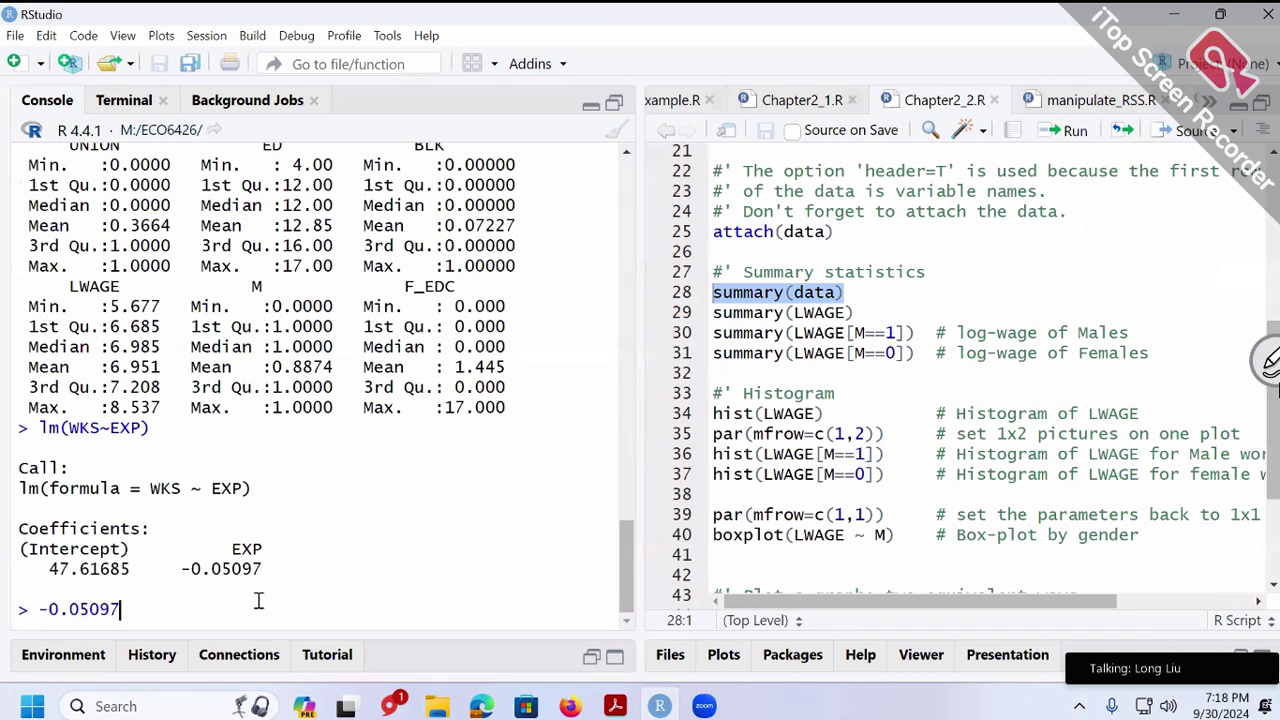
text(*)
scroll(371, 429, up, 8)
drag(109, 408, 160, 408)
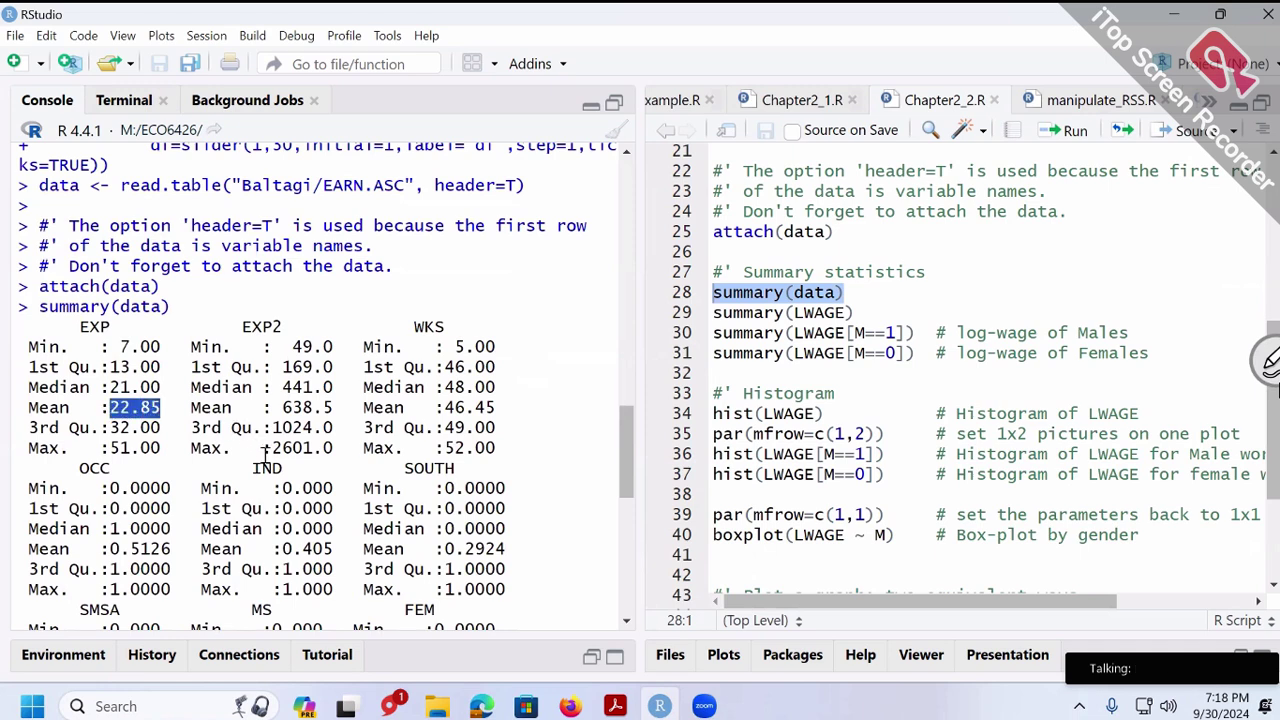
click(284, 520)
text(22.85)
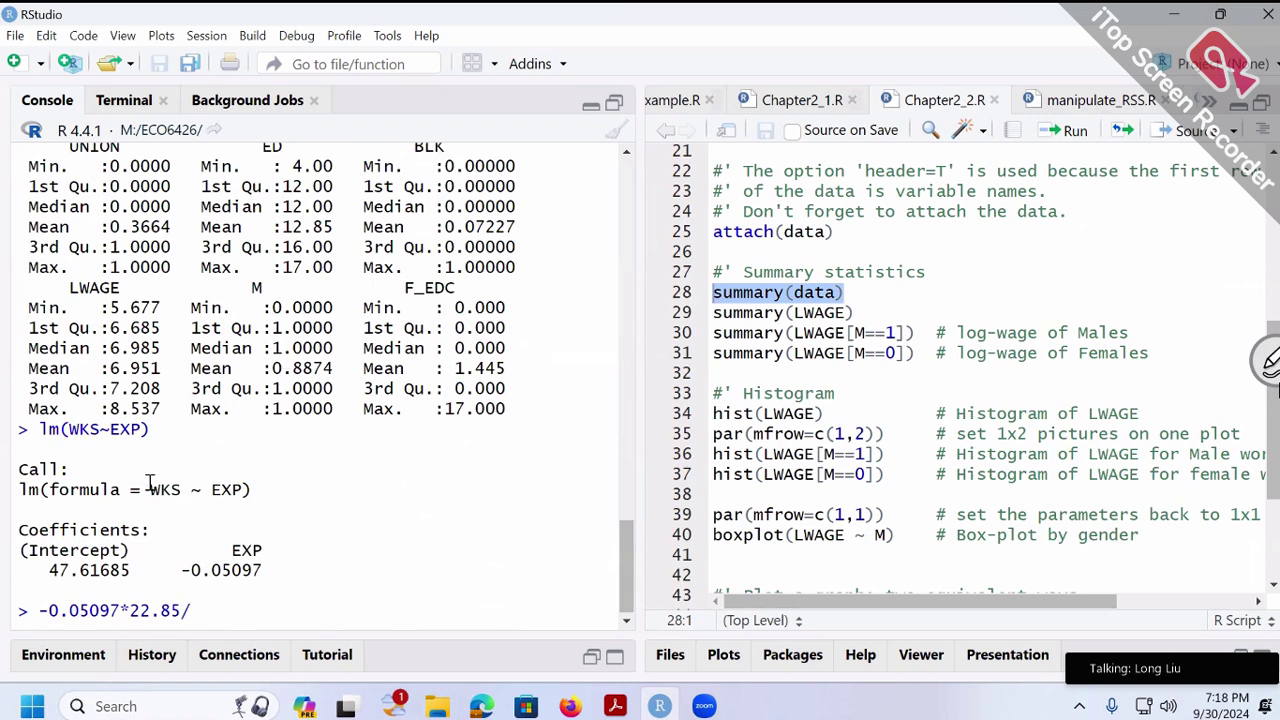
Complete the elasticity expression with the mean of WKS, 46.45, as the divisor and run it
scroll(430, 410, up, 10)
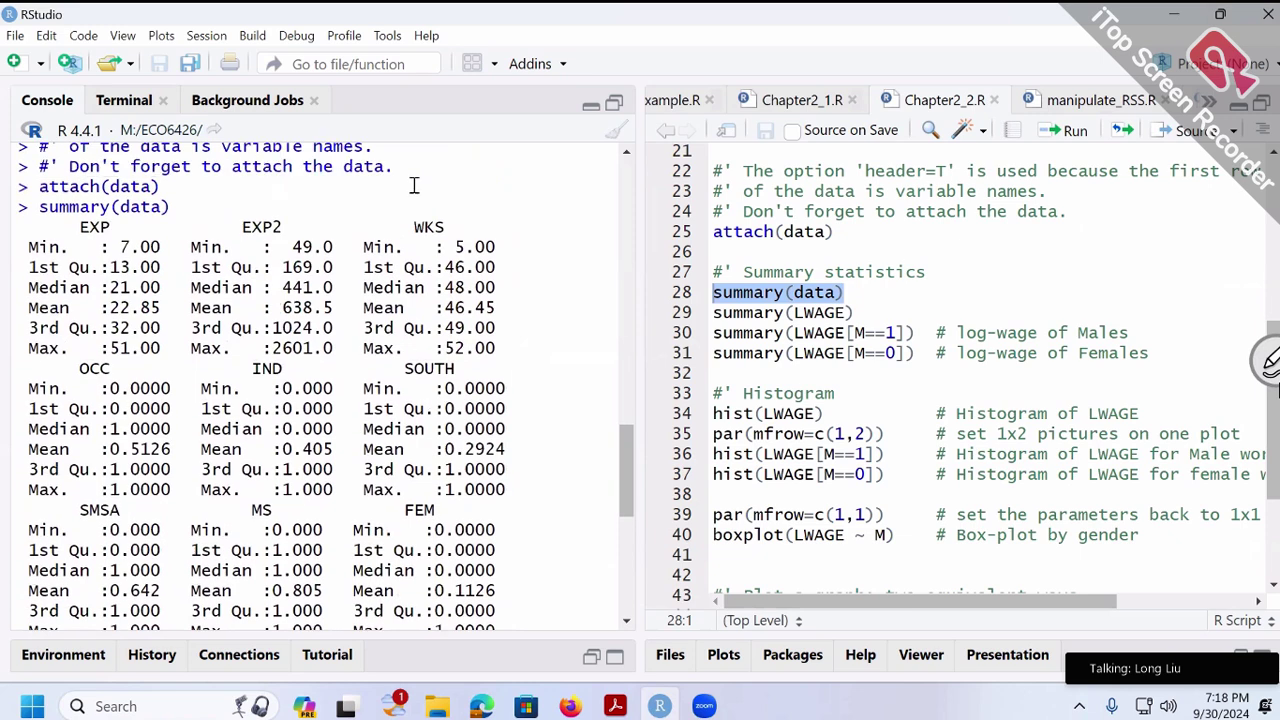
drag(443, 308, 499, 310)
scroll(462, 395, down, 8)
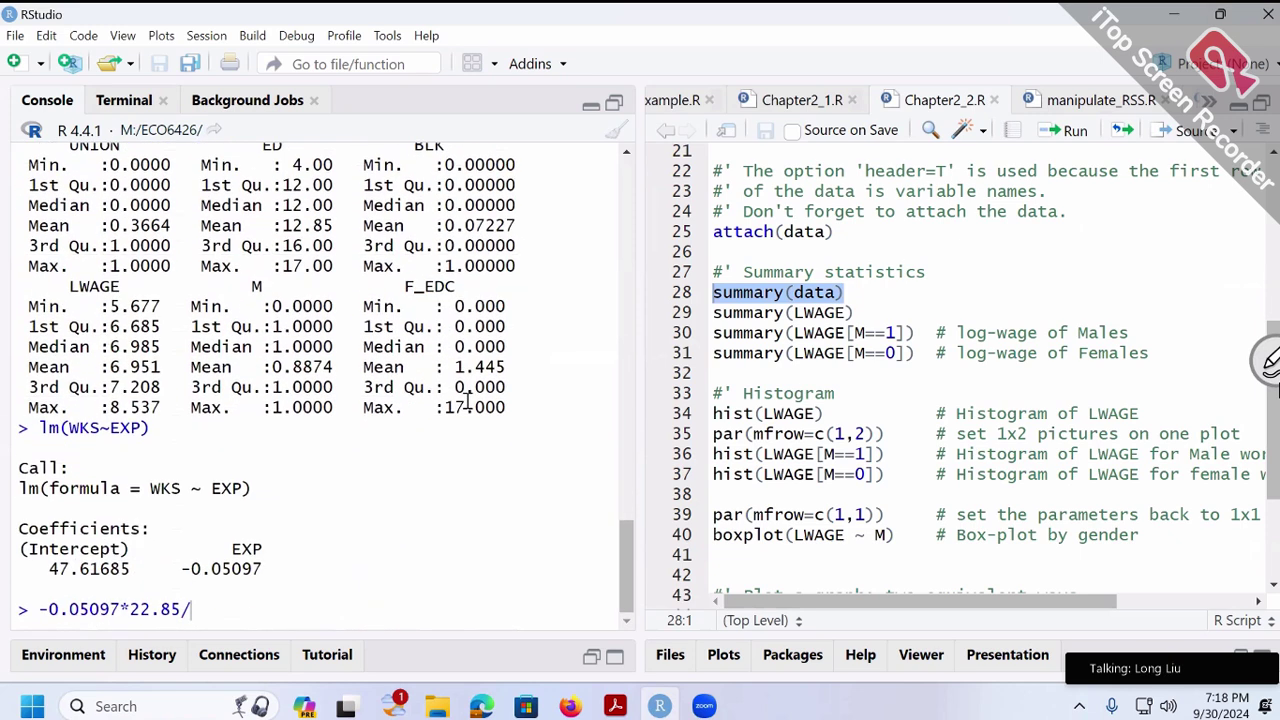
text(46.45)
key(Return)
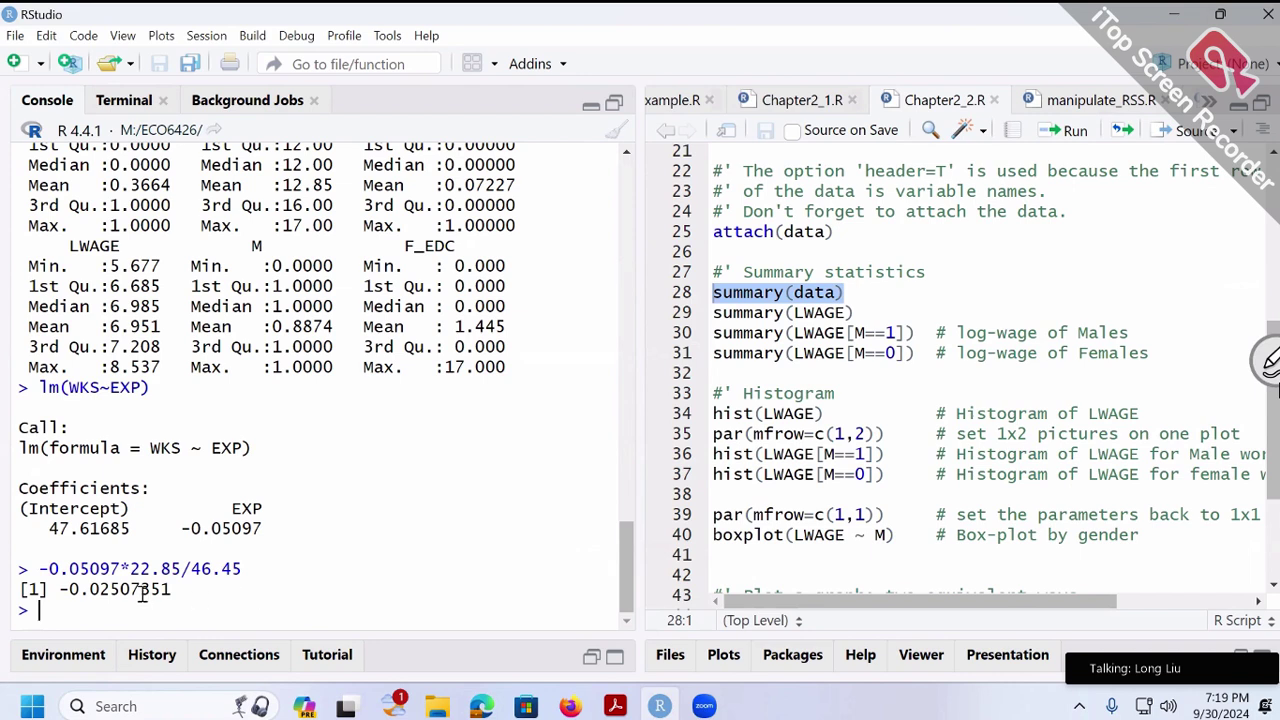
mouse_move(110, 590)
mouse_down()
mouse_move(88, 590)
mouse_move(110, 590)
mouse_up()
Switch to the mini book in Acrobat and read the Model 2 section on log(Y) ~ X
click(615, 706)
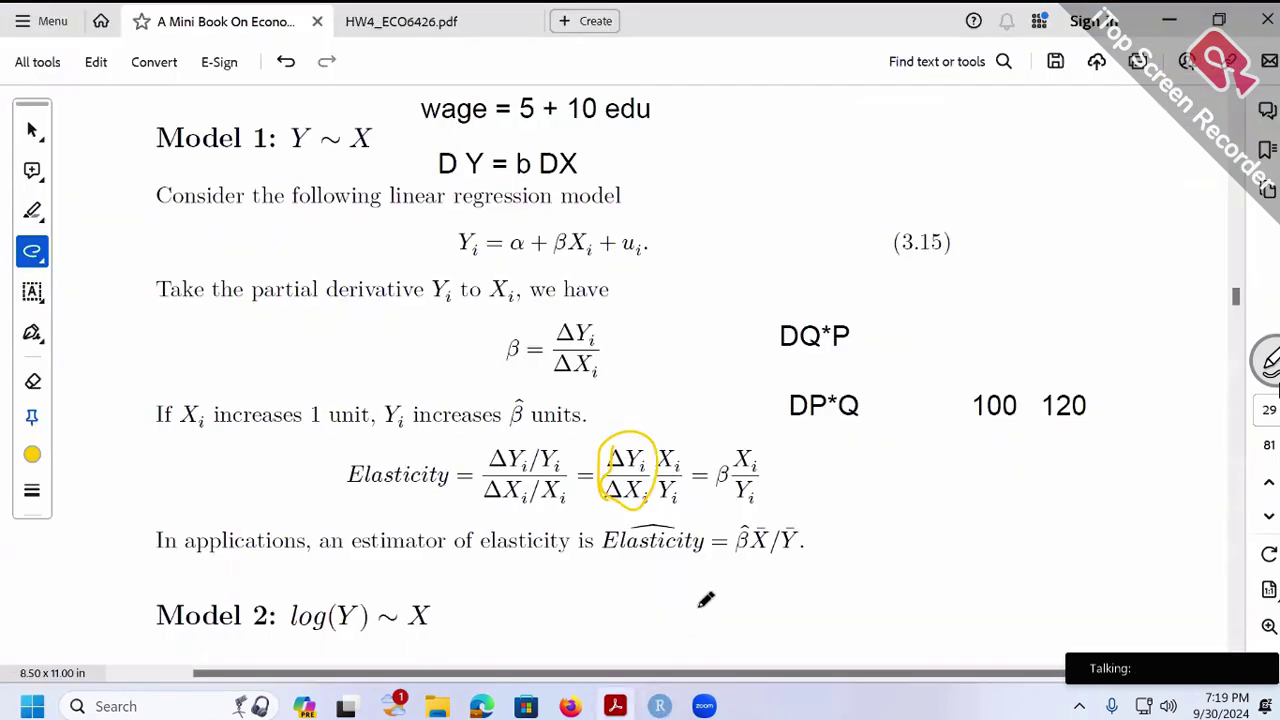
scroll(683, 563, down, 1)
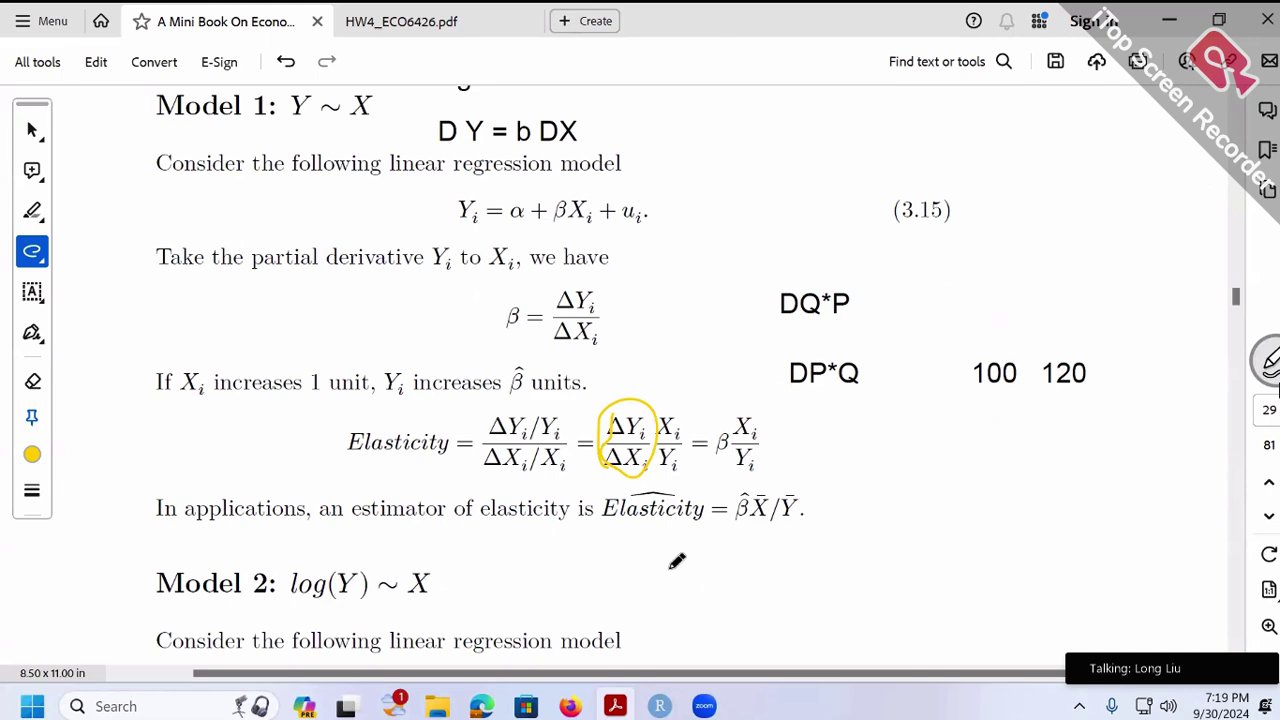
scroll(677, 561, down, 8)
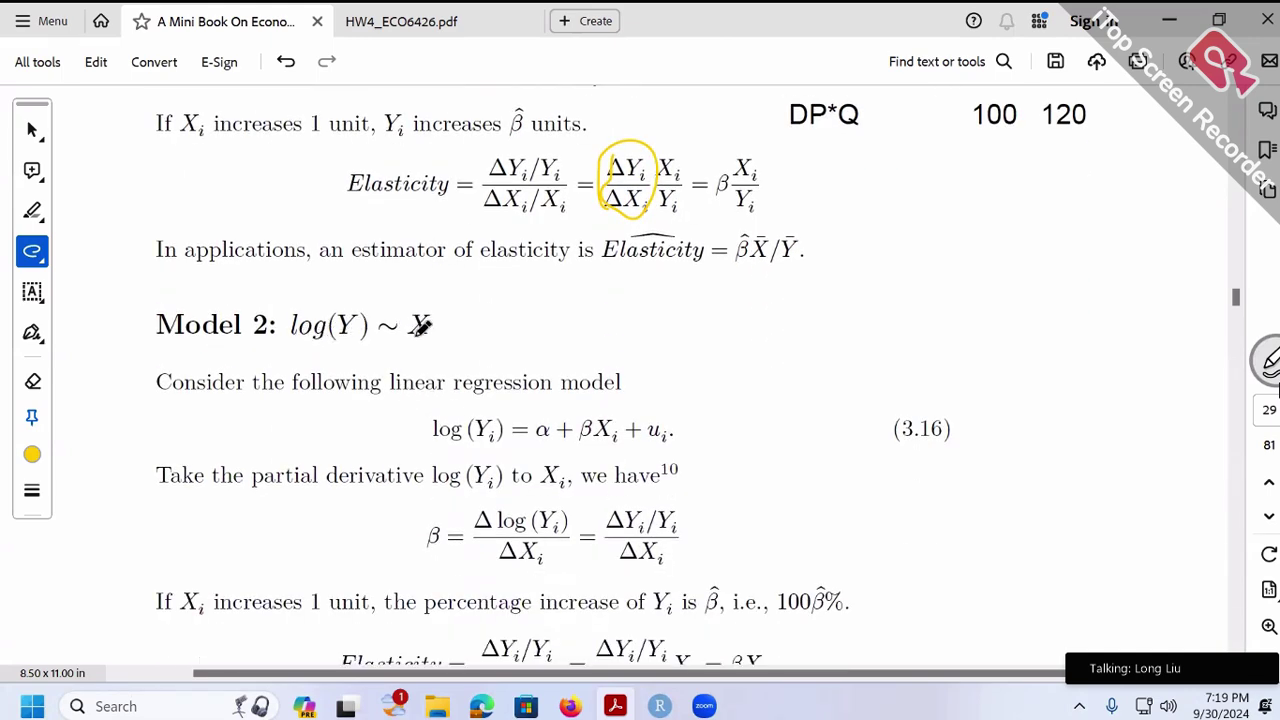
scroll(425, 320, down, 3)
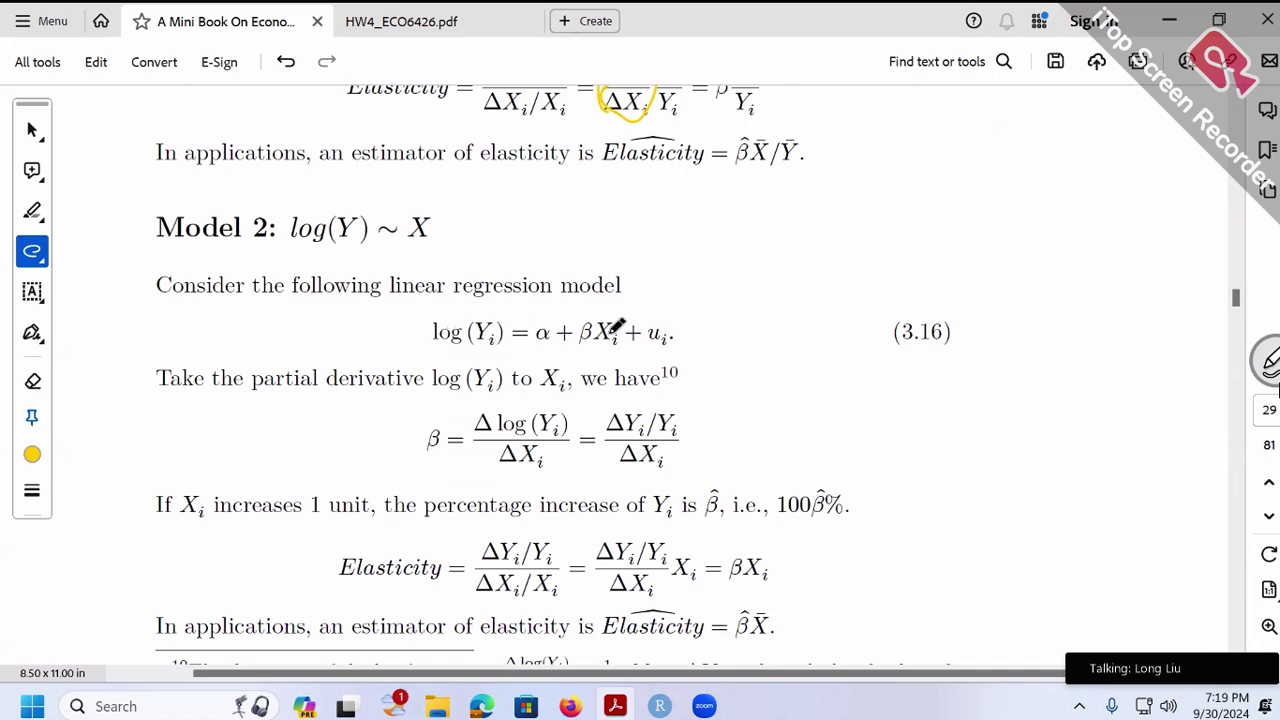
scroll(618, 328, down, 2)
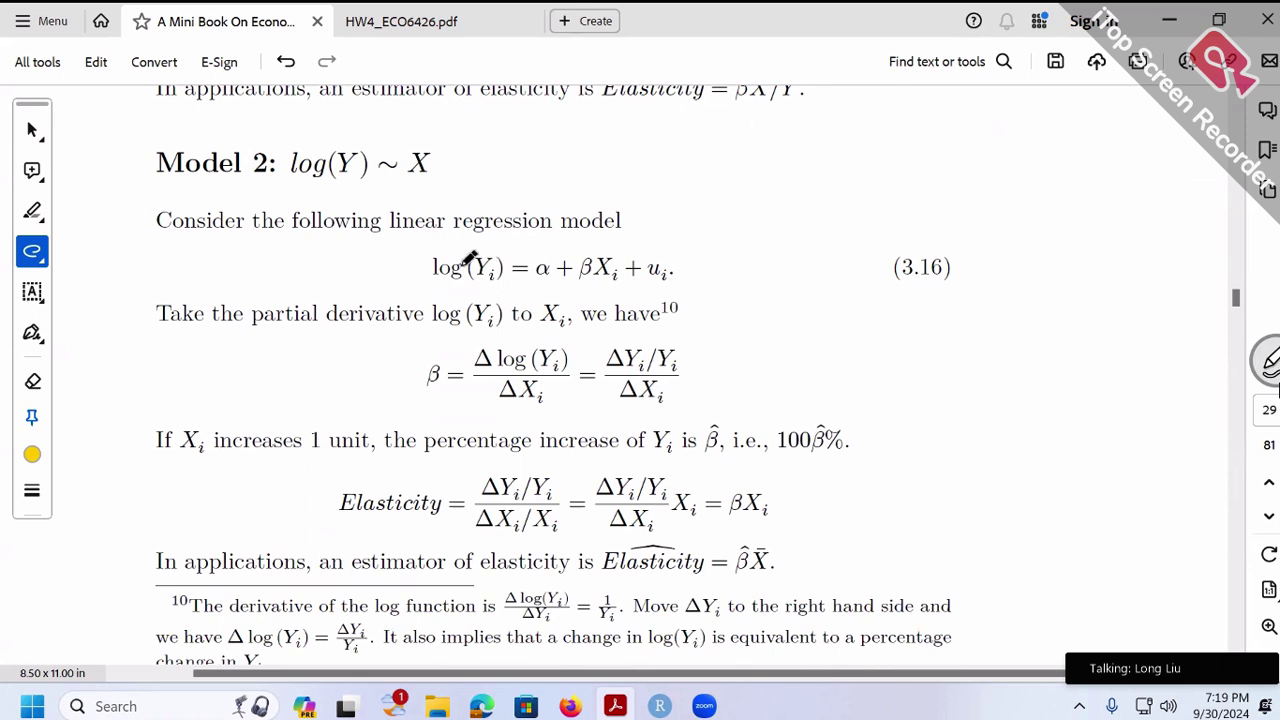
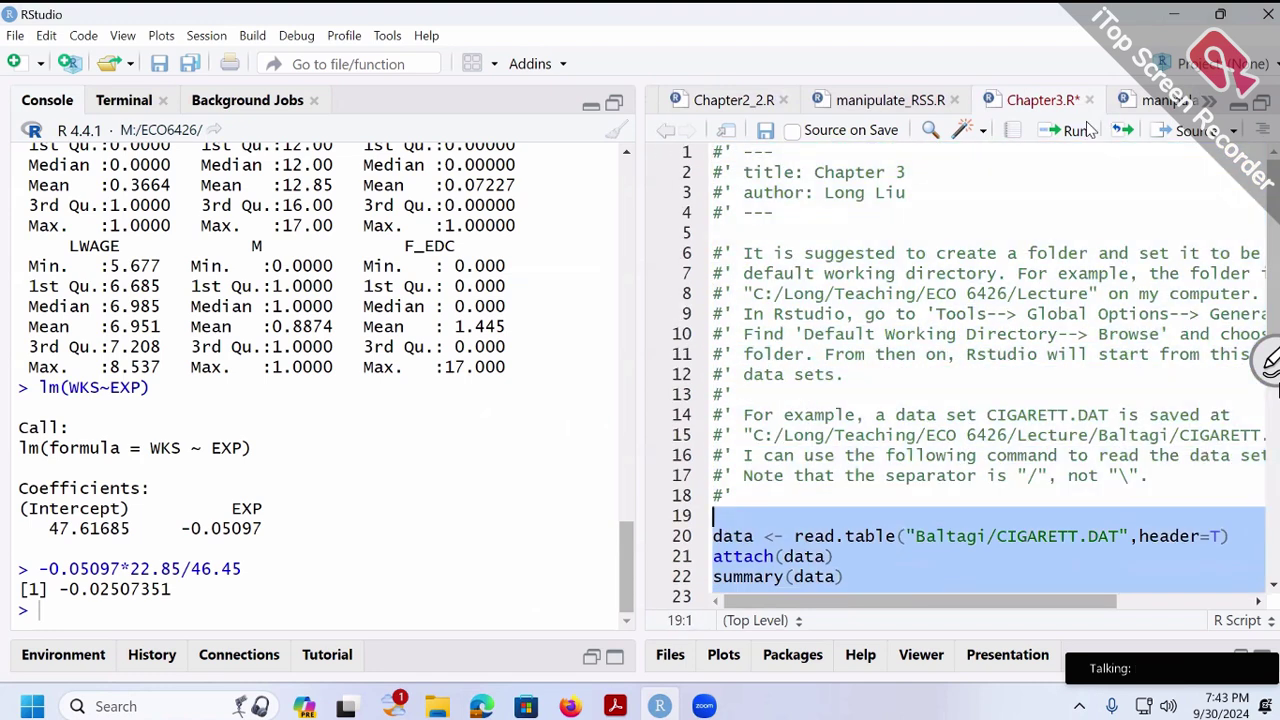
Run the selected Chapter3.R code on CIGARETT.DAT and examine the LNP coefficient in the lm(LNC ~ LNP) summary
click(1068, 130)
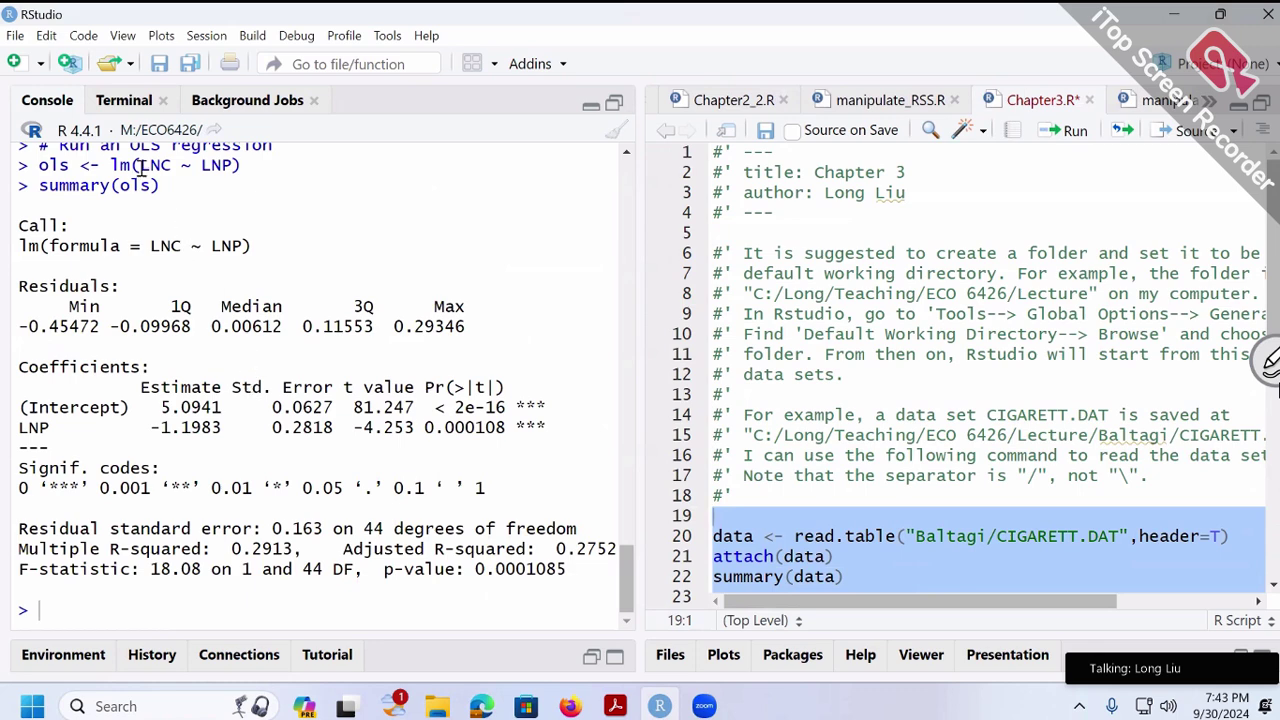
drag(140, 165, 237, 167)
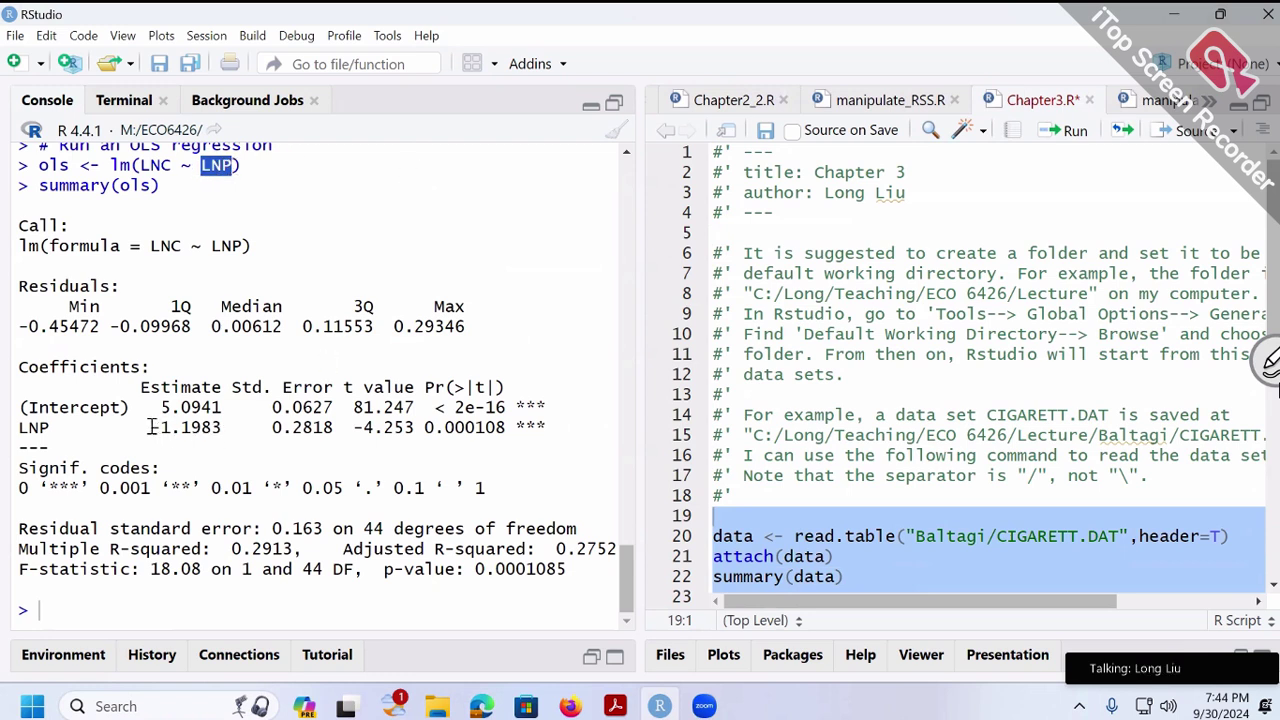
drag(150, 428, 205, 428)
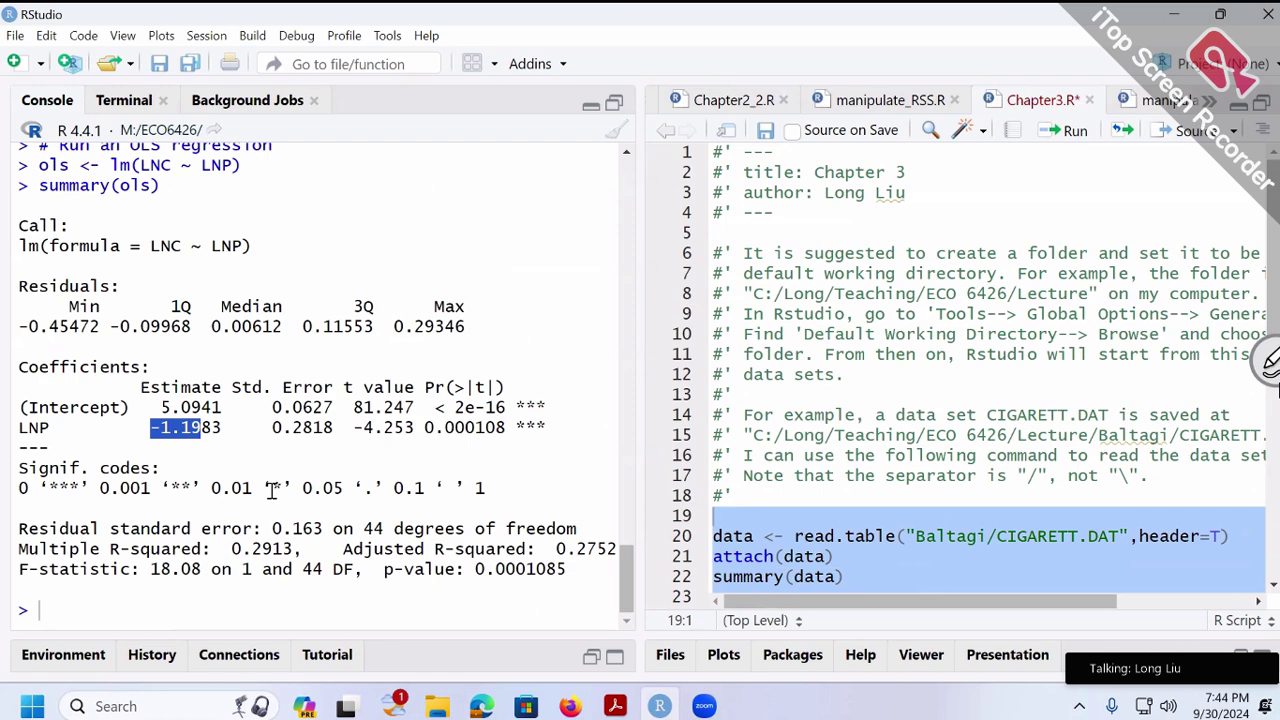
double_click(226, 167)
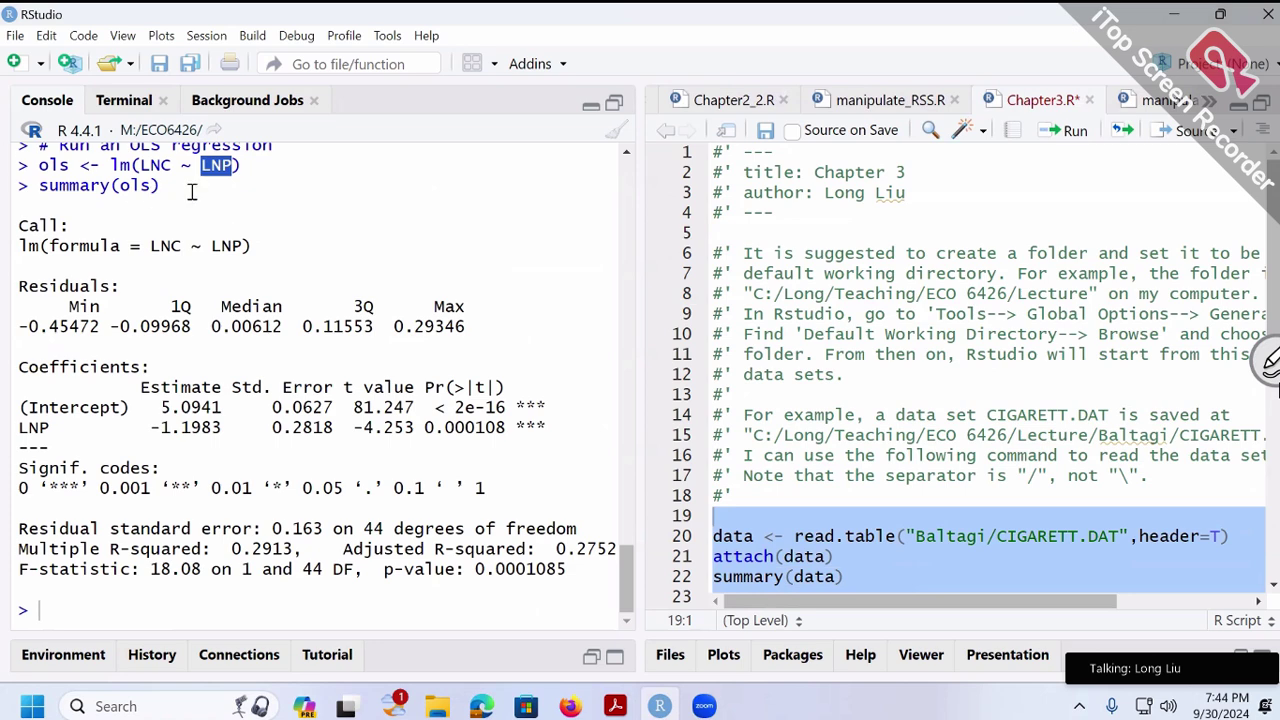
click(174, 163)
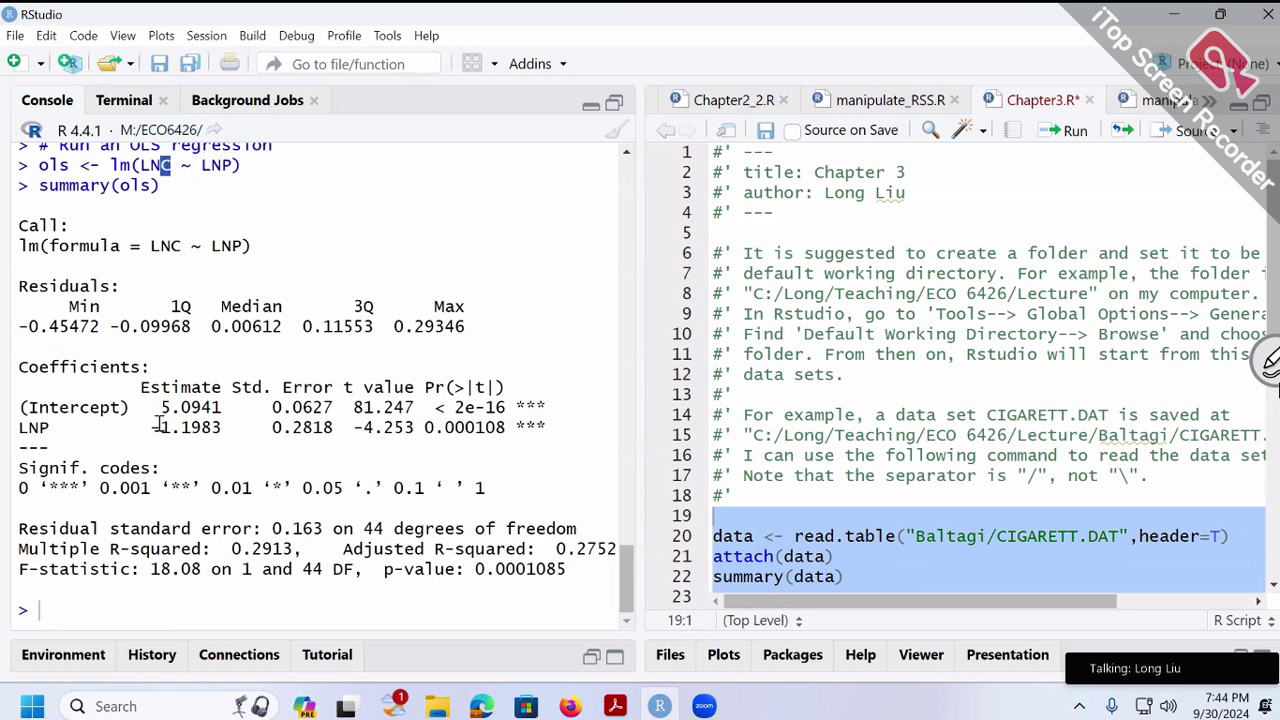
drag(151, 428, 200, 428)
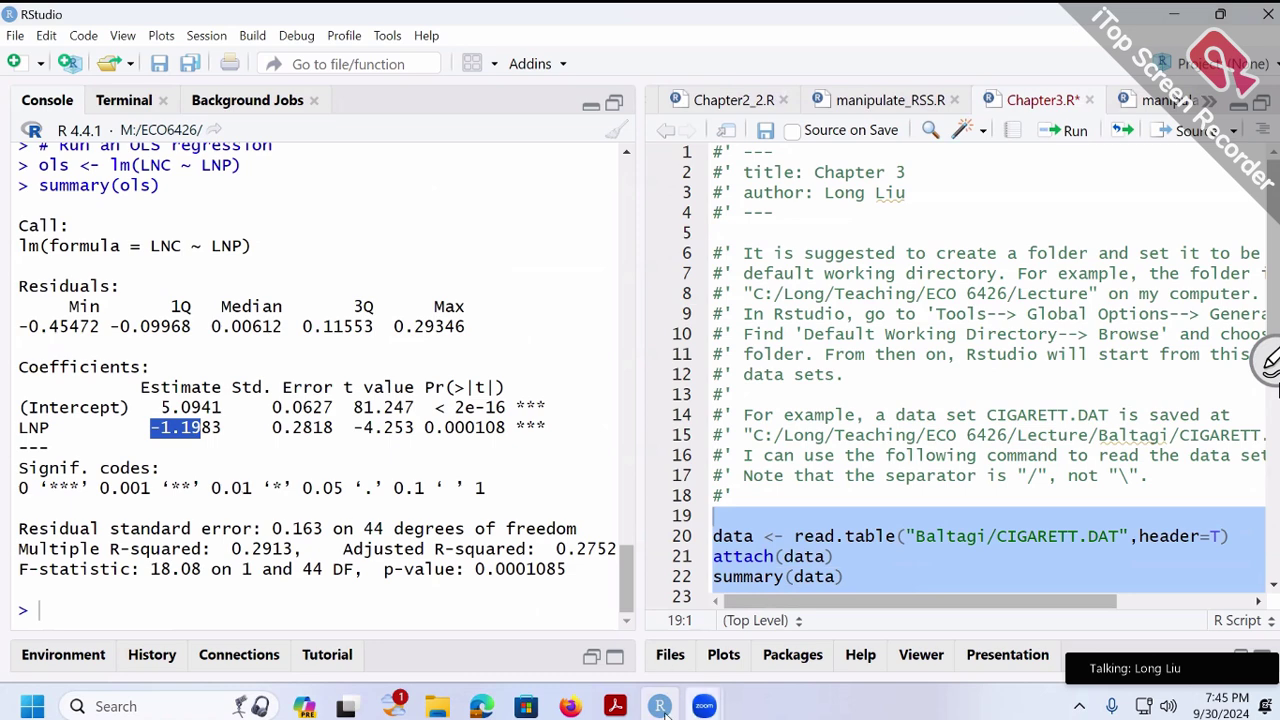
Switch to HW4_ECO6426.pdf in Acrobat and read questions 2(a) and 2(b) on regressing LNC on LNY and the income elasticity
click(615, 706)
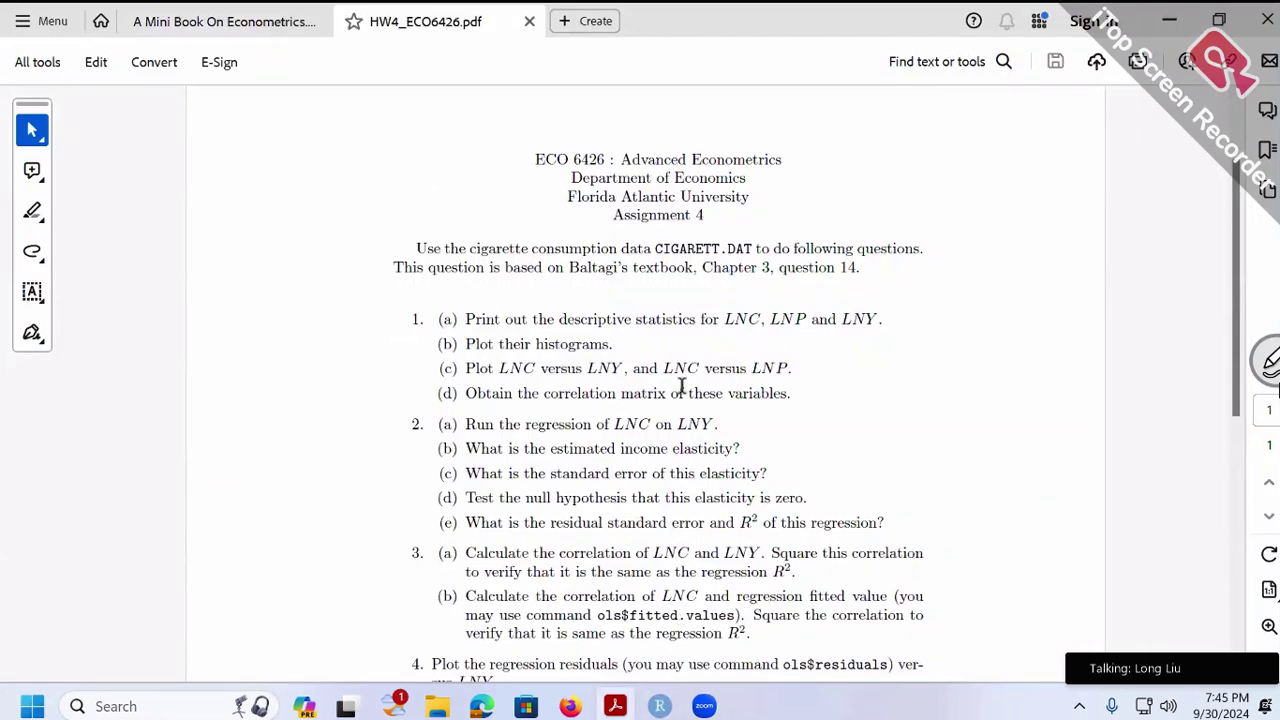
click(165, 24)
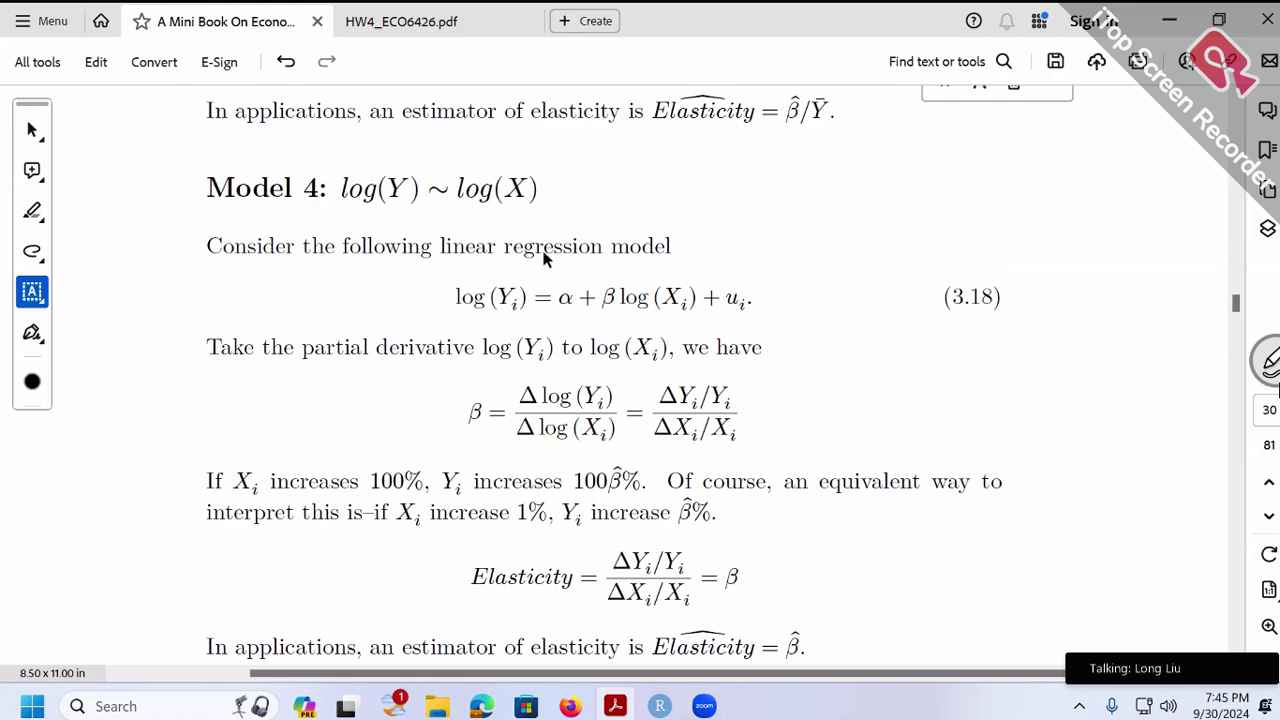
click(401, 26)
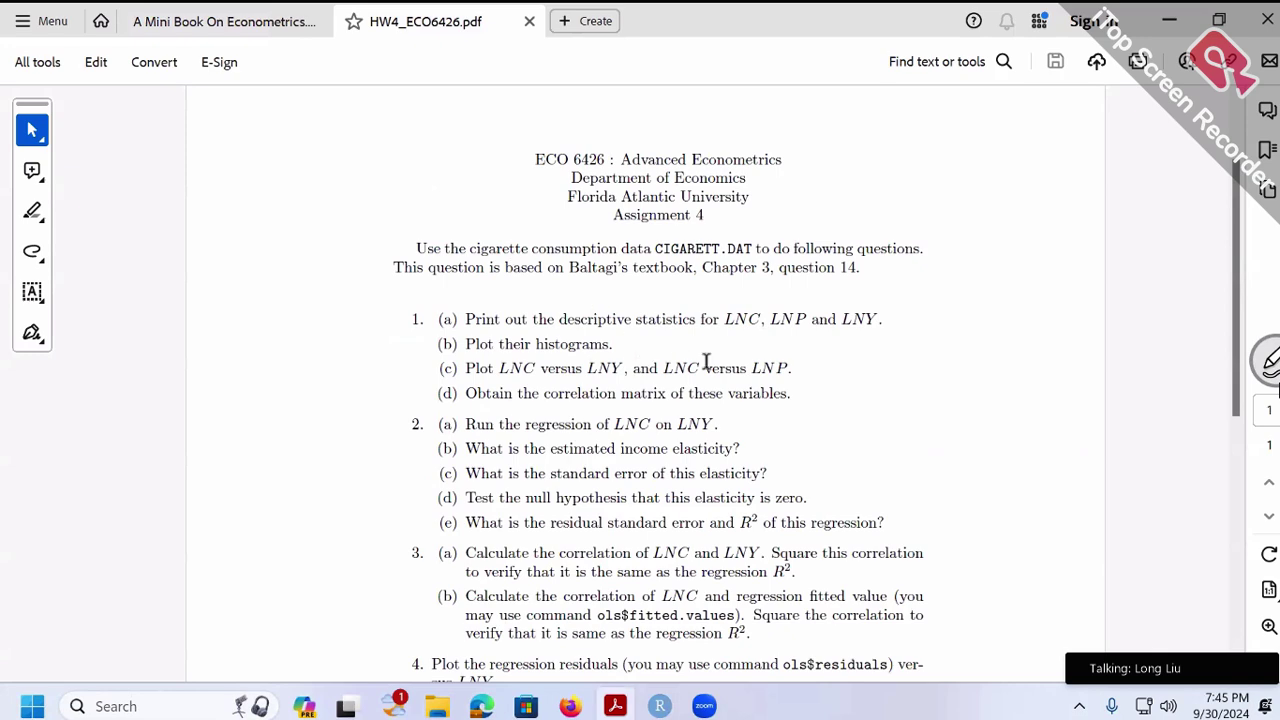
scroll(738, 441, up, 3)
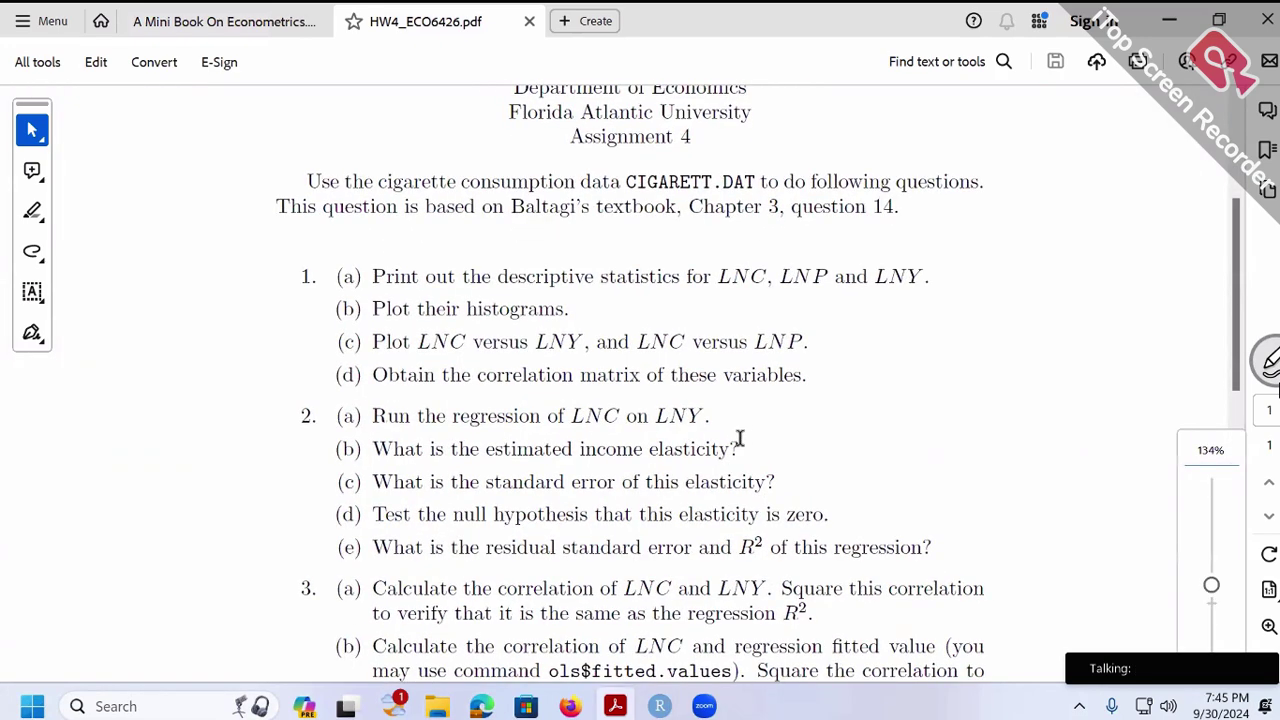
scroll(738, 441, up, 1)
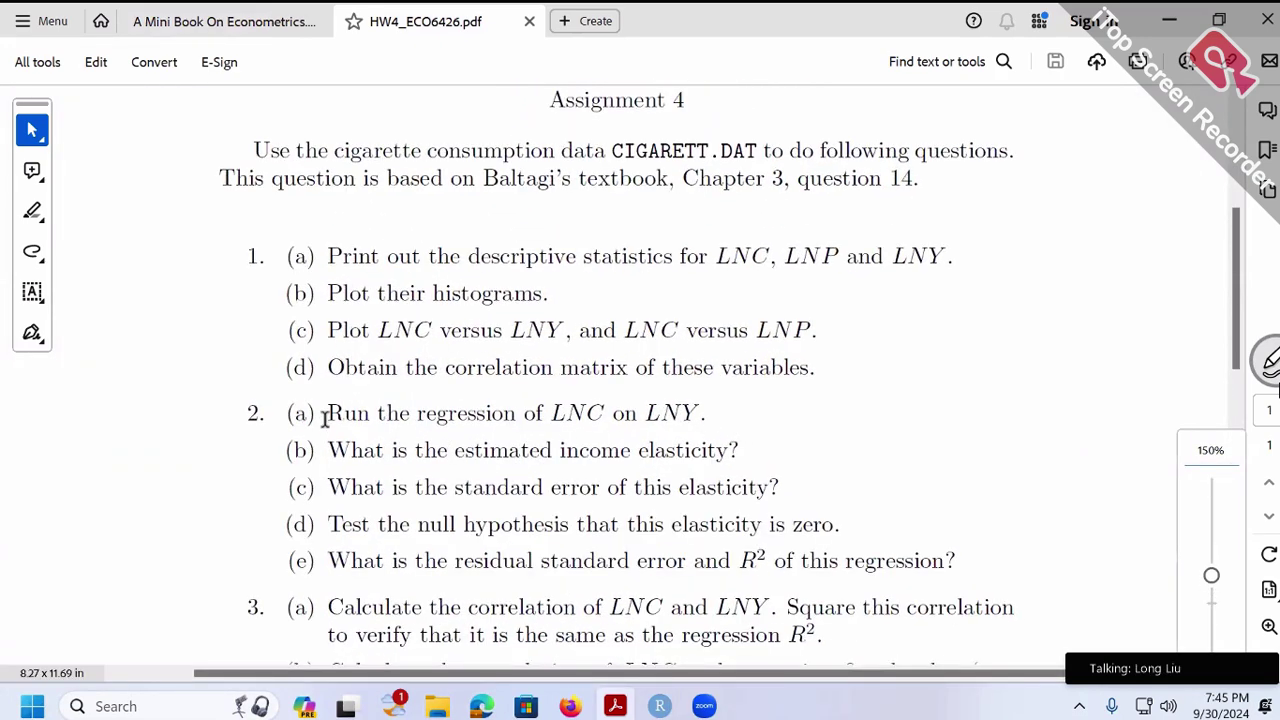
drag(328, 415, 683, 422)
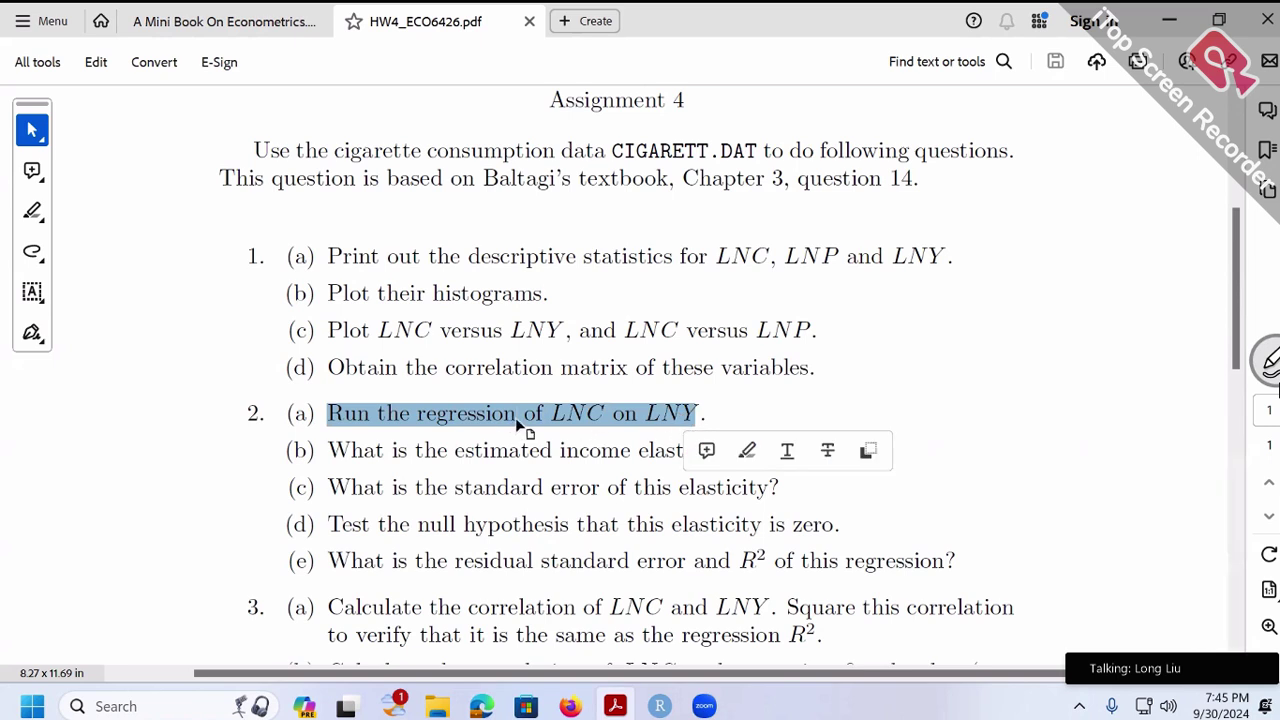
click(743, 428)
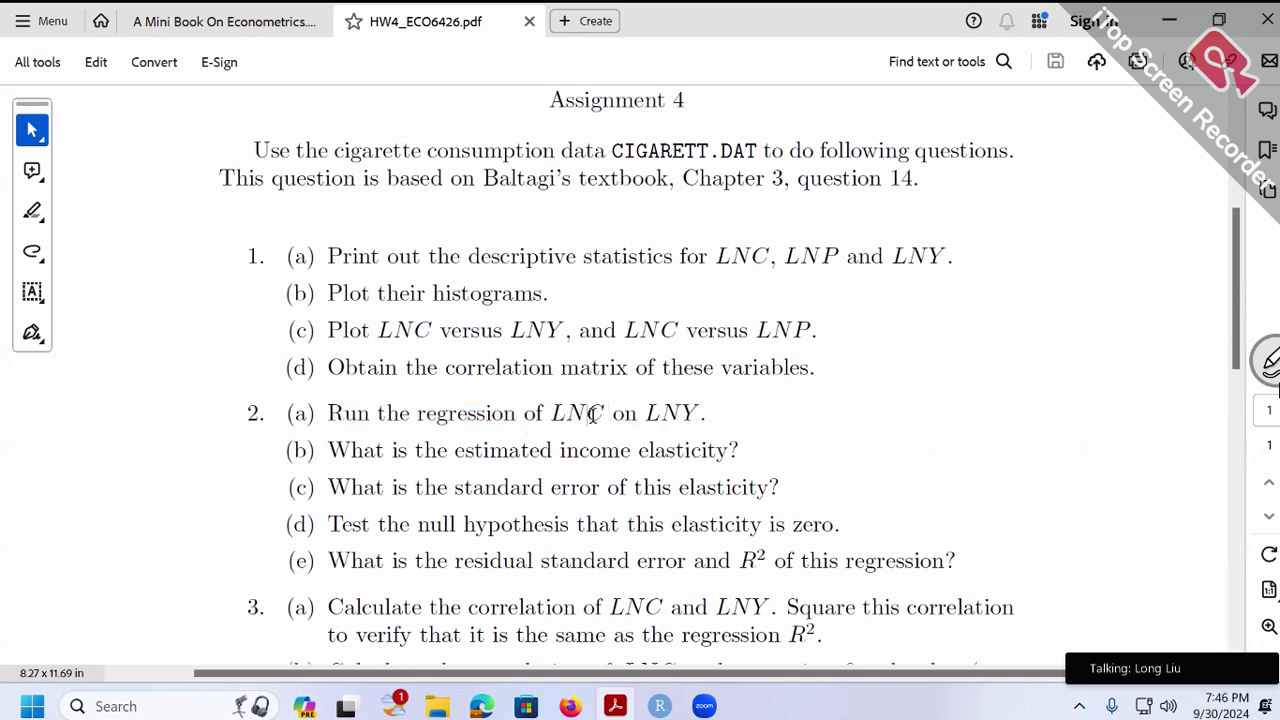
drag(587, 413, 698, 413)
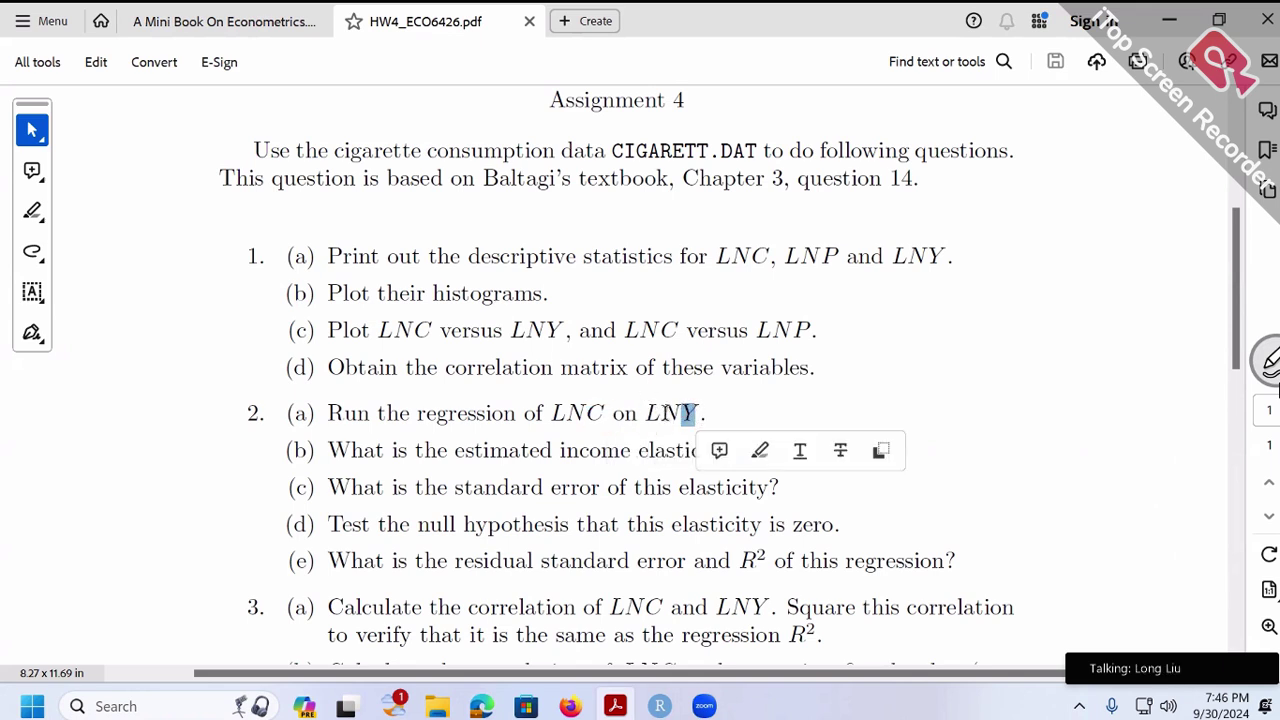
click(637, 410)
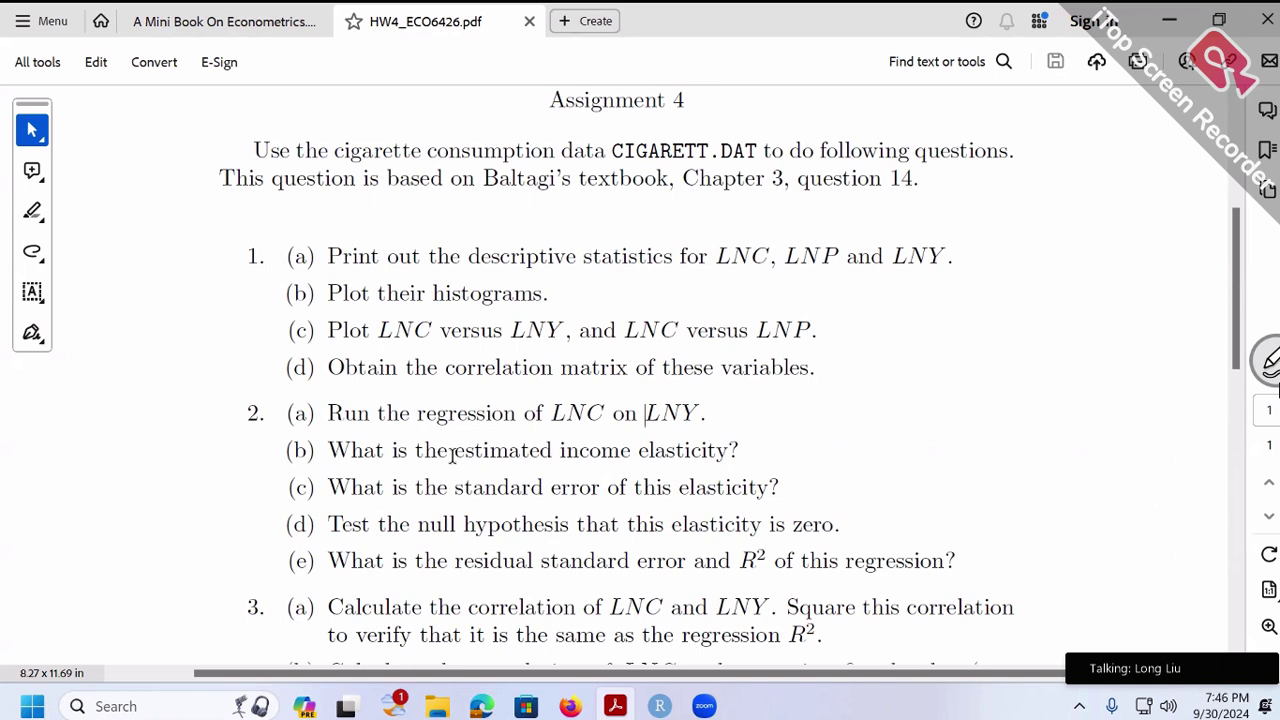
drag(455, 450, 676, 450)
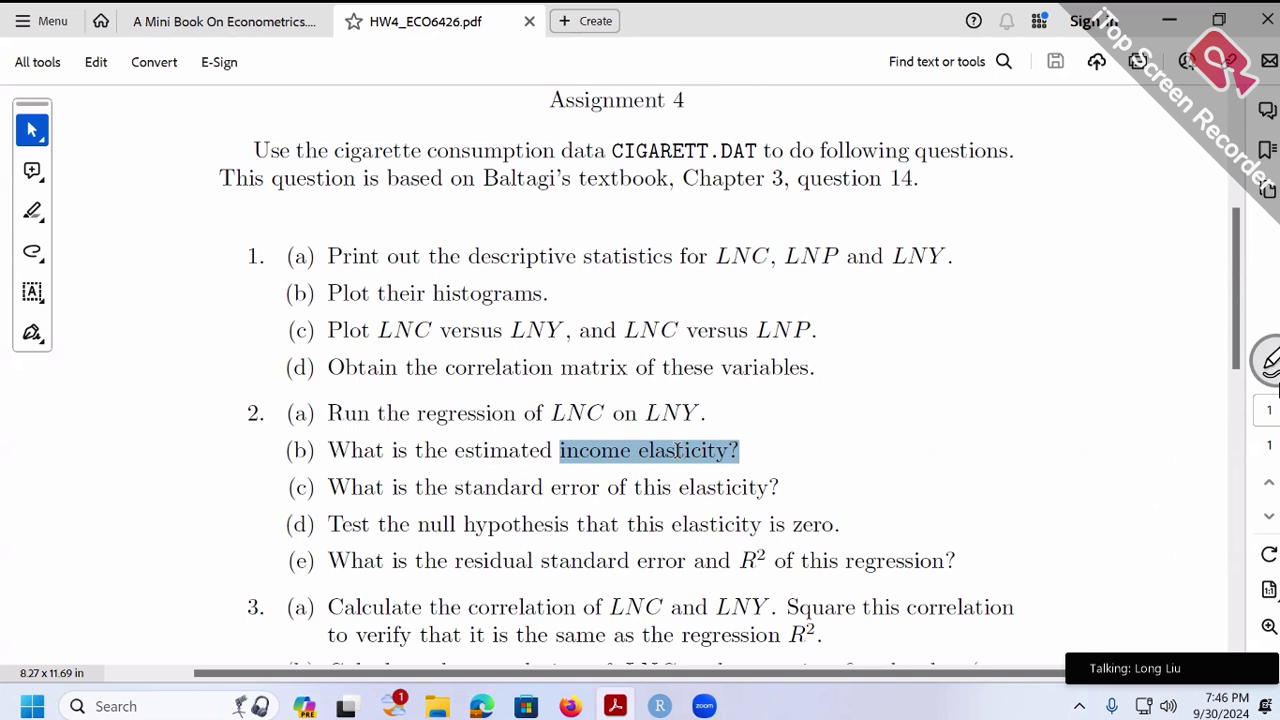
click(651, 413)
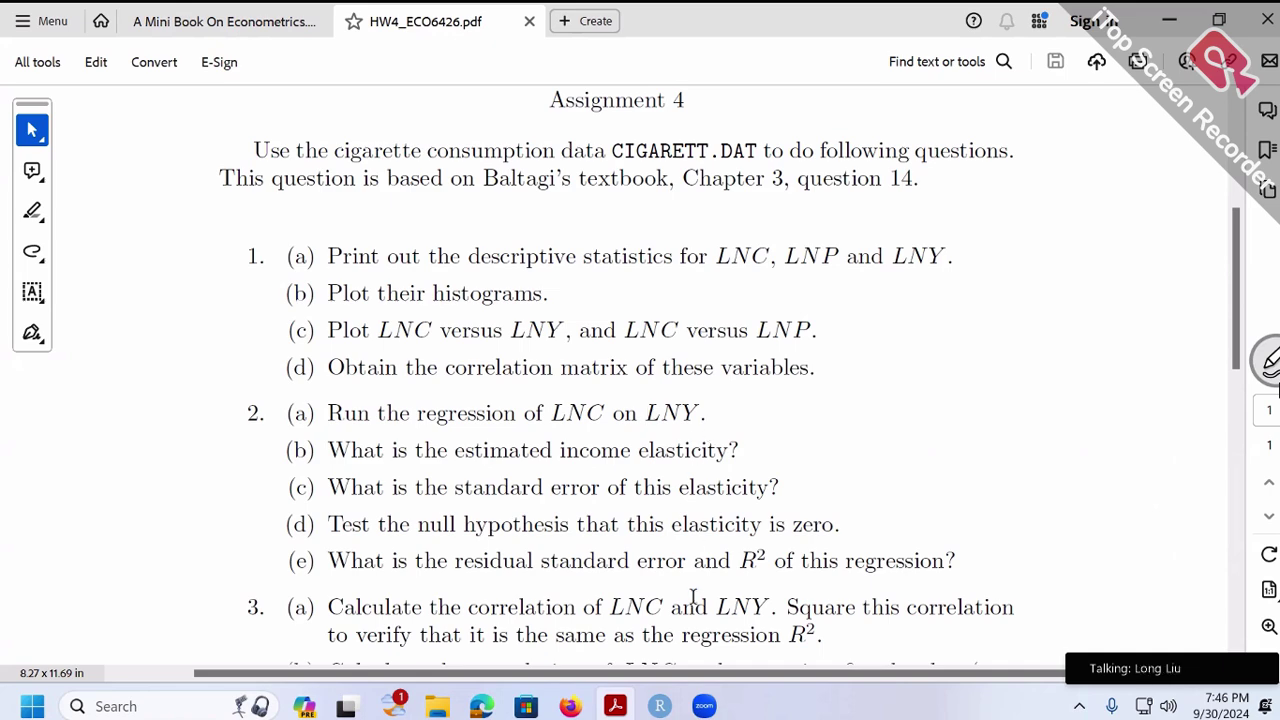
Return to the econometrics mini book in Acrobat and review the Model 4 section on log(Y) ~ log(X) and its elasticity estimator
click(660, 706)
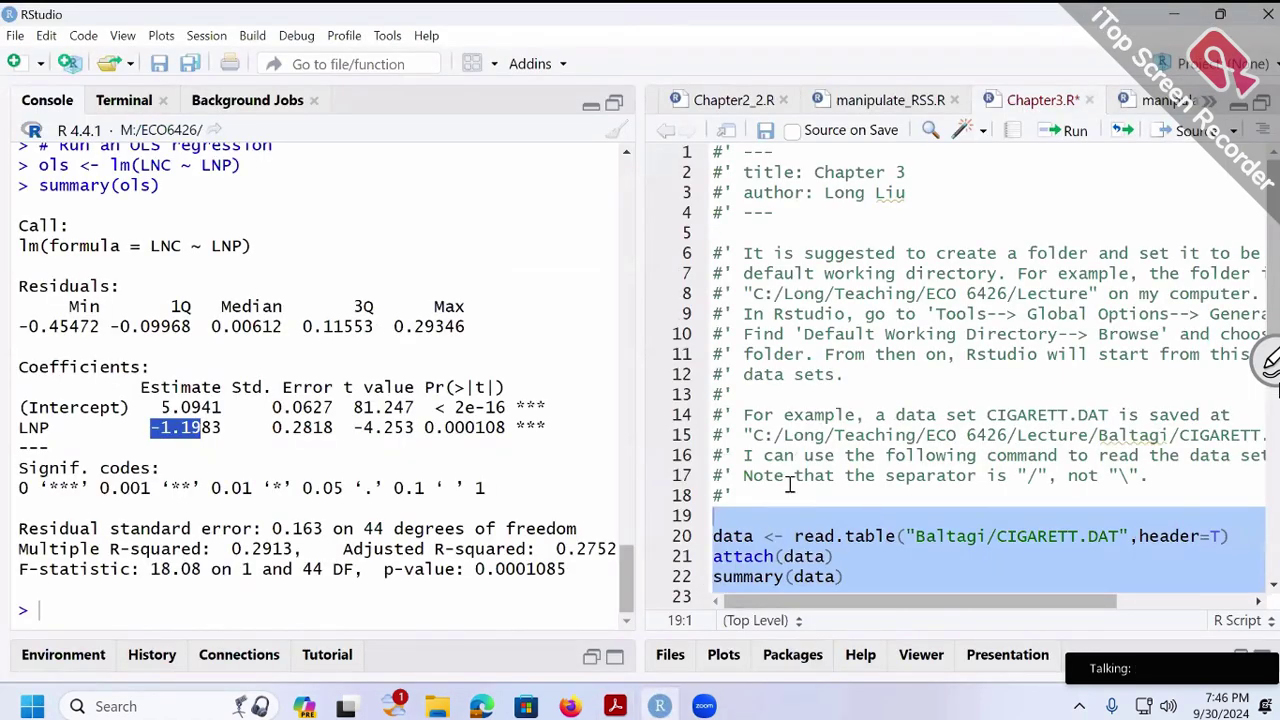
mouse_move(615, 706)
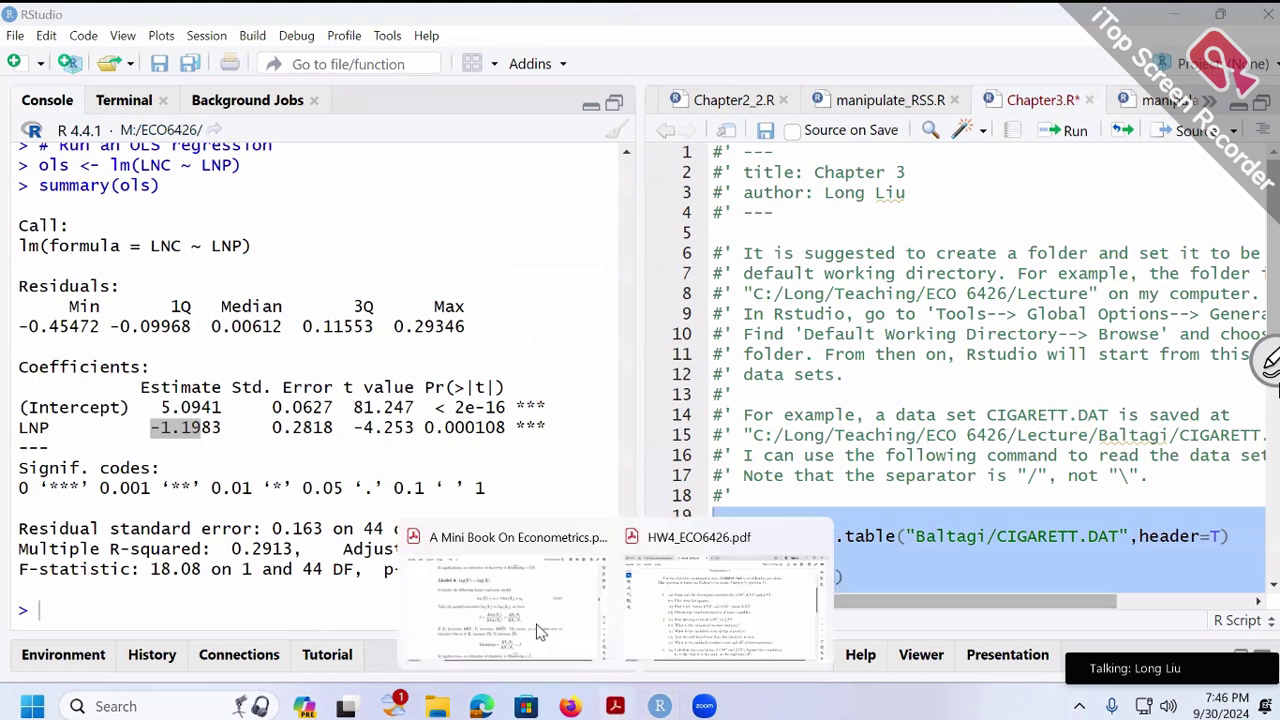
click(502, 555)
scroll(830, 415, down, 4)
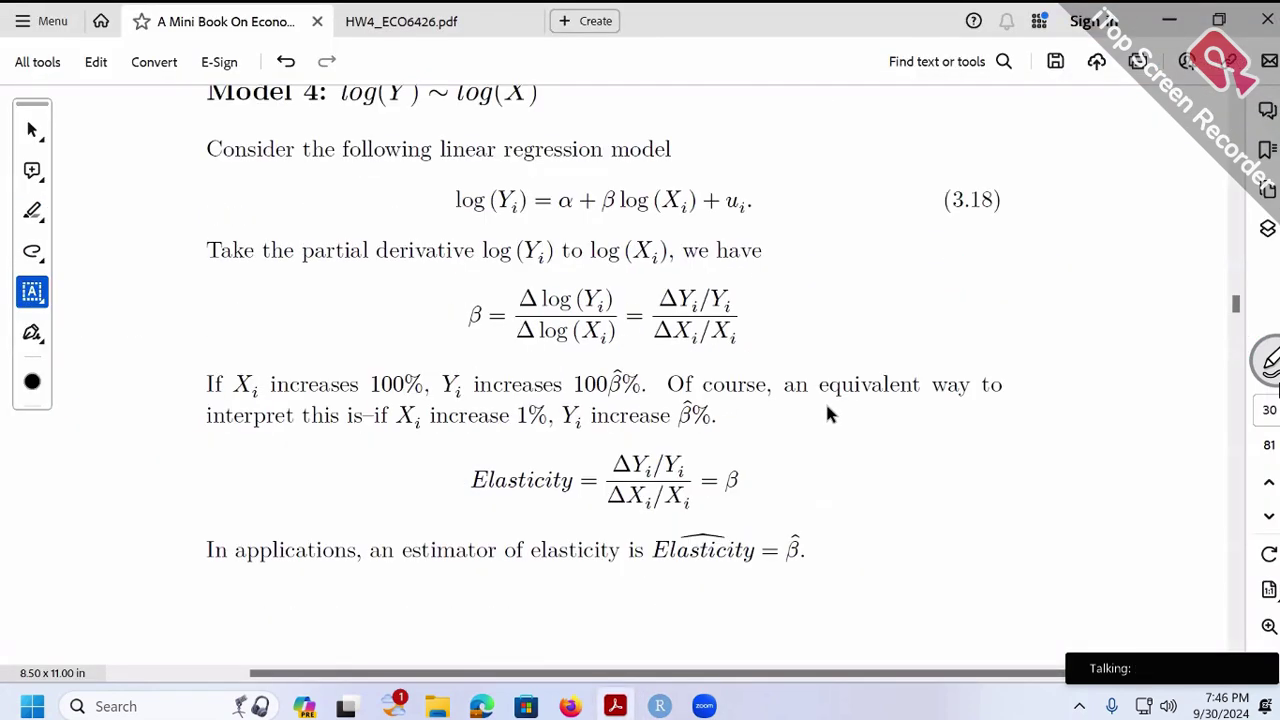
scroll(830, 415, up, 3)
scroll(832, 415, up, 1)
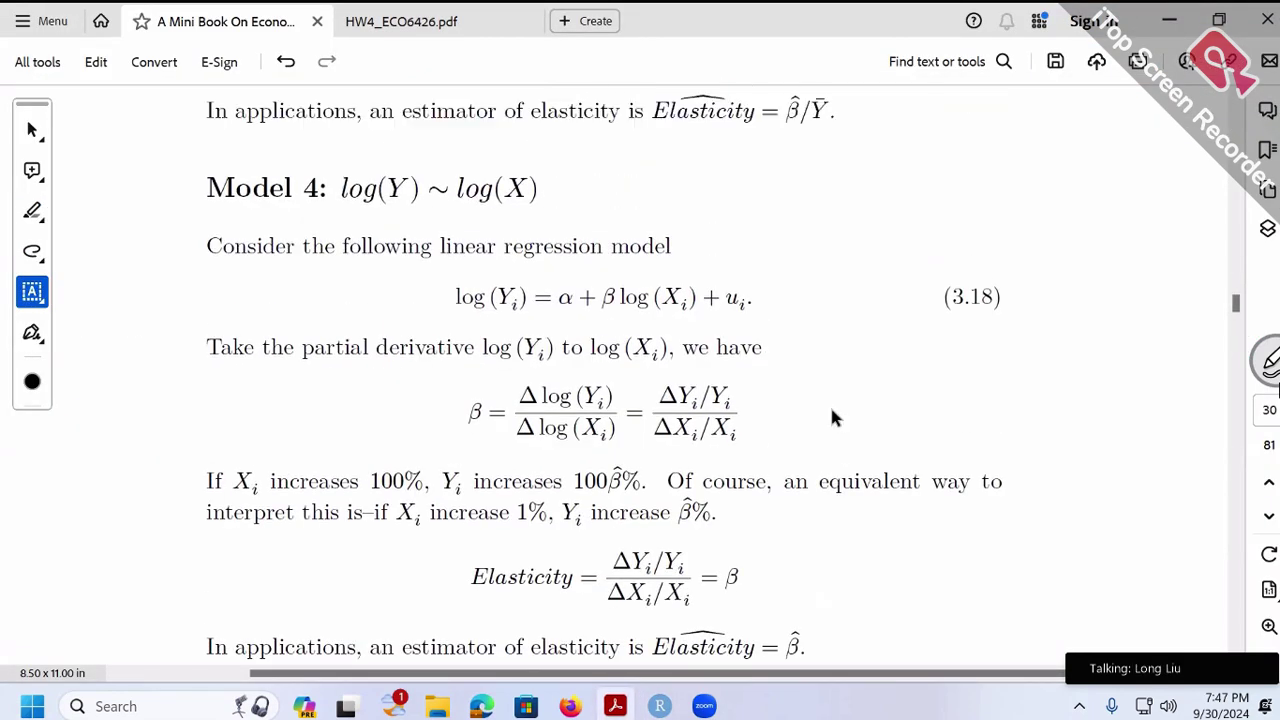